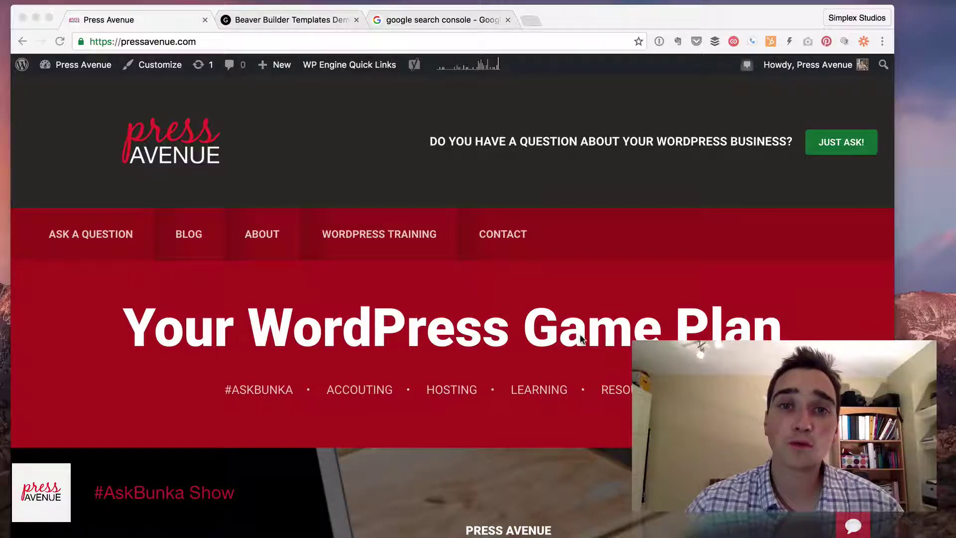
- Open the Press Avenue Ask a Question page and scroll down to the #AskBunka question form
left_click(91, 239)
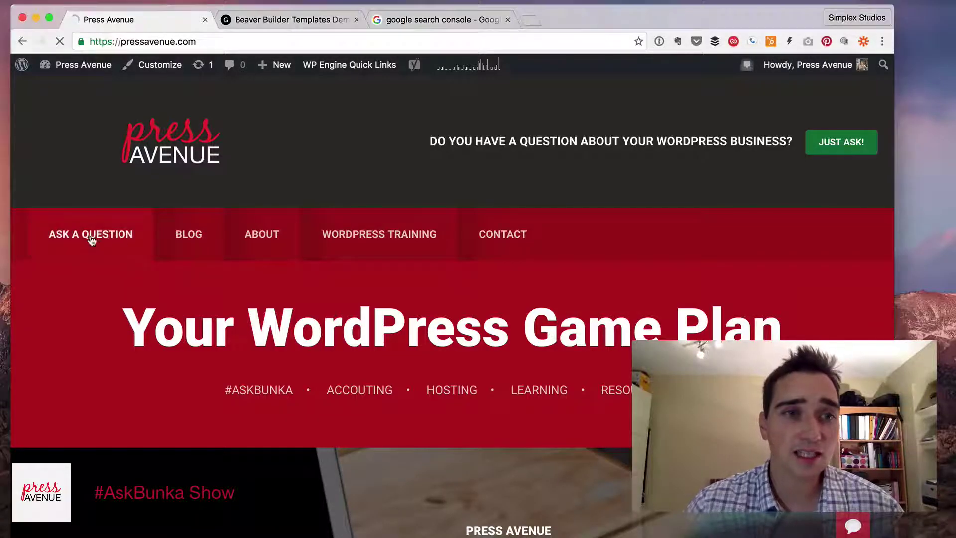
left_click(91, 239)
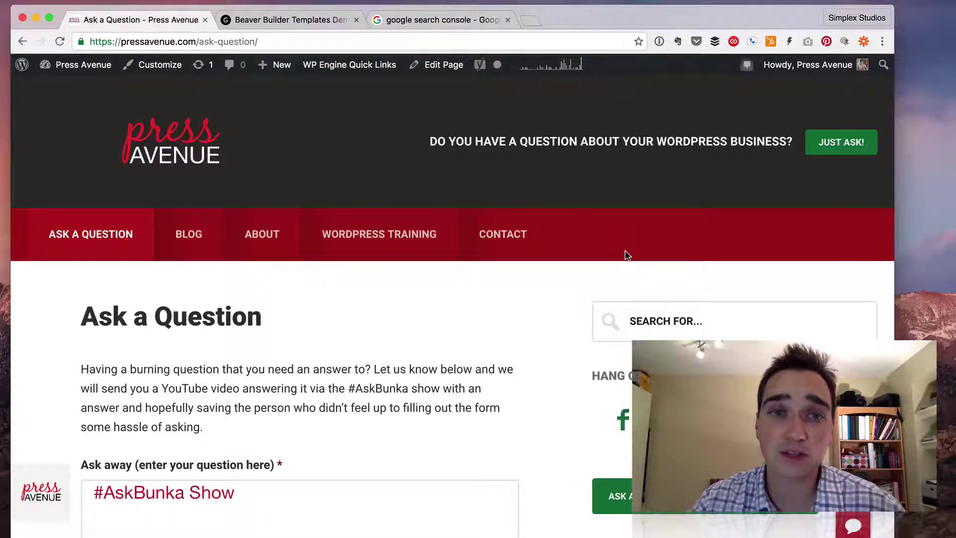
scroll(626, 253, "down", 3)
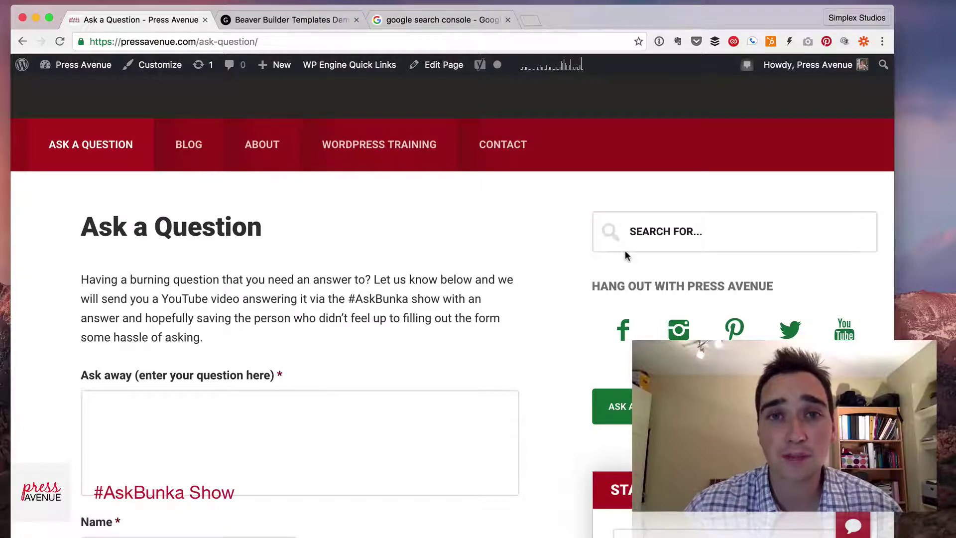
scroll(625, 253, "down", 5)
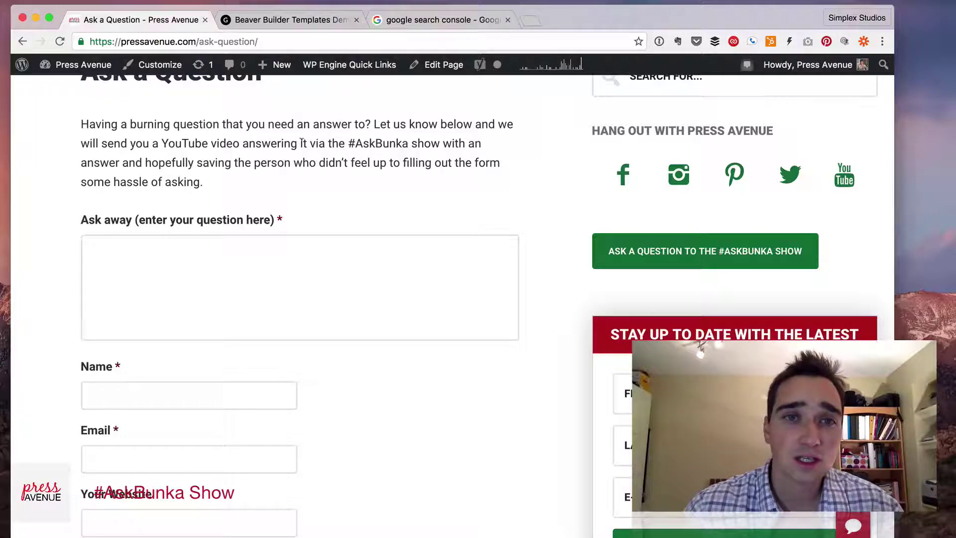
- Switch to the Beaver Builder Templates Demo site, open its Dashboard, and go to Plugins > Add New
left_click(323, 20)
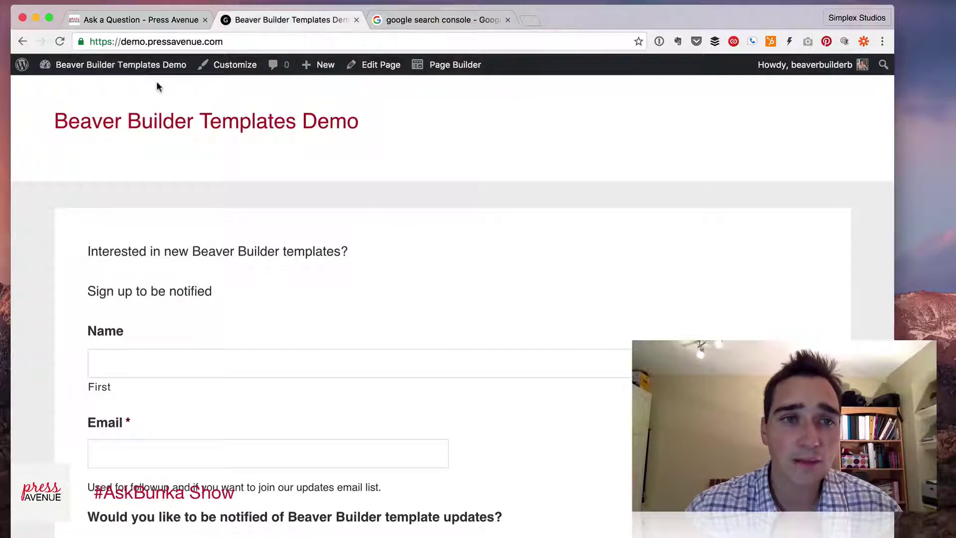
mouse_move(153, 70)
left_click(62, 88)
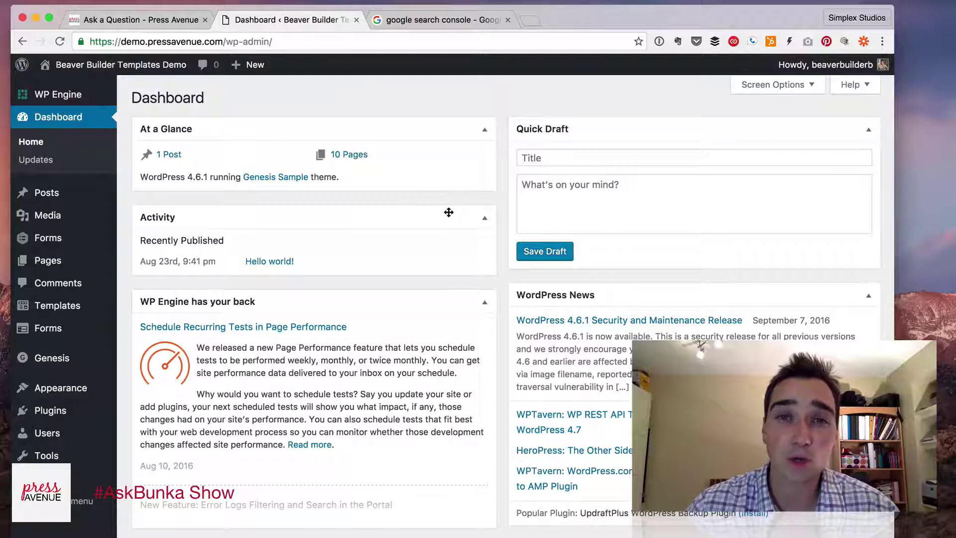
mouse_move(50, 411)
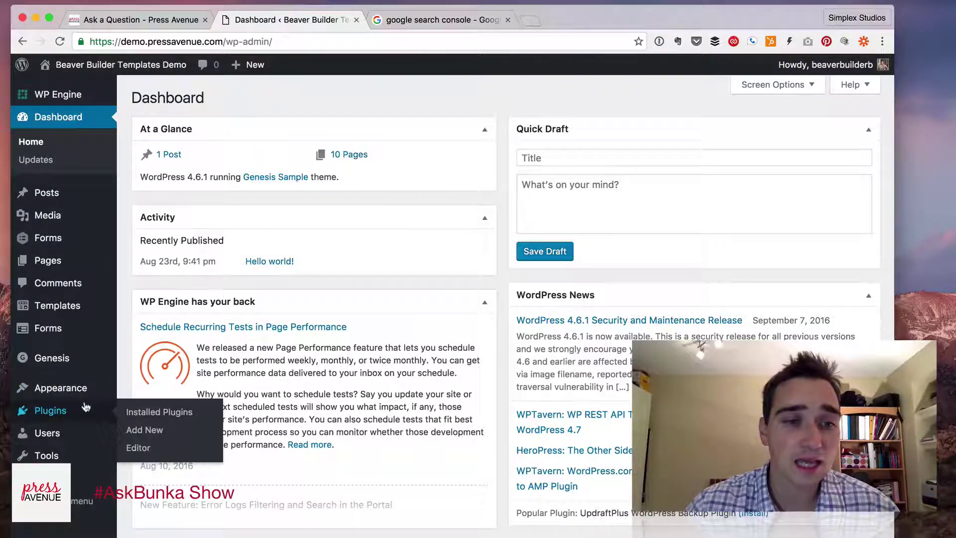
left_click(158, 436)
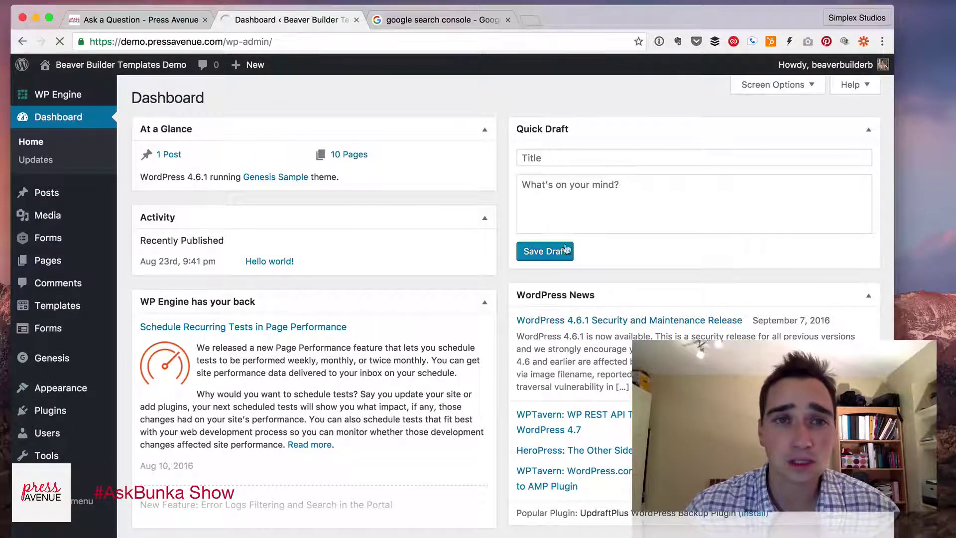
- Search plugins for 'yoast seo', then install and activate Yoast SEO
left_click_drag(606, 18, 626, 14)
left_click(751, 127)
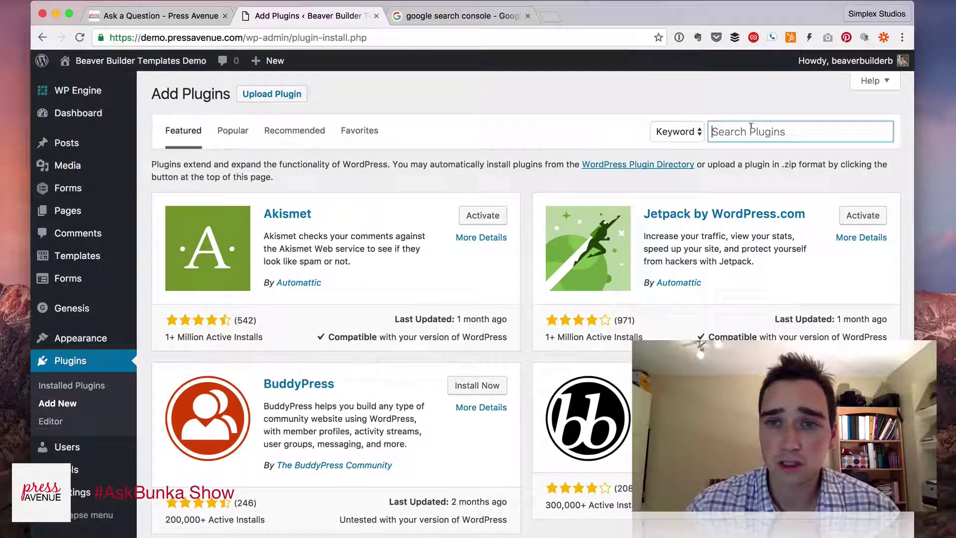
type("yoast seo")
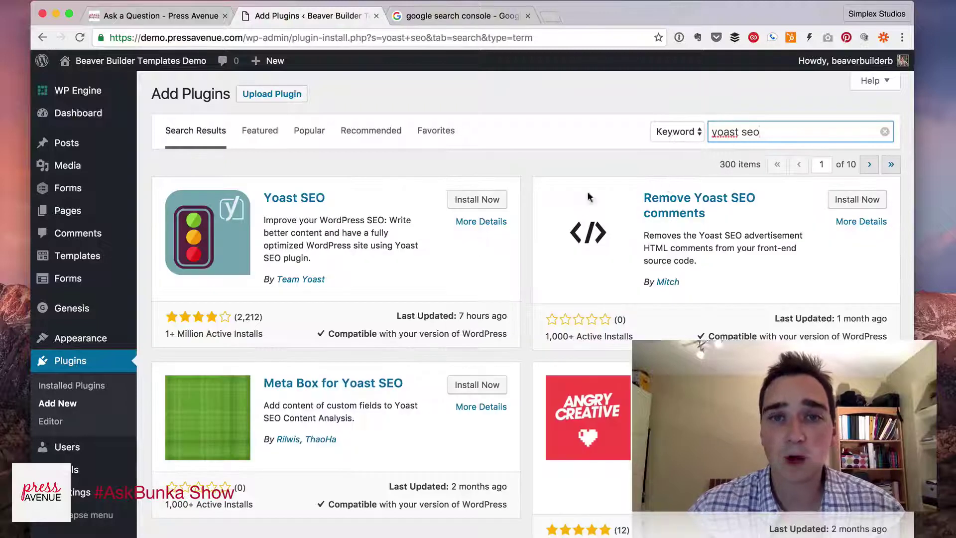
left_click(477, 199)
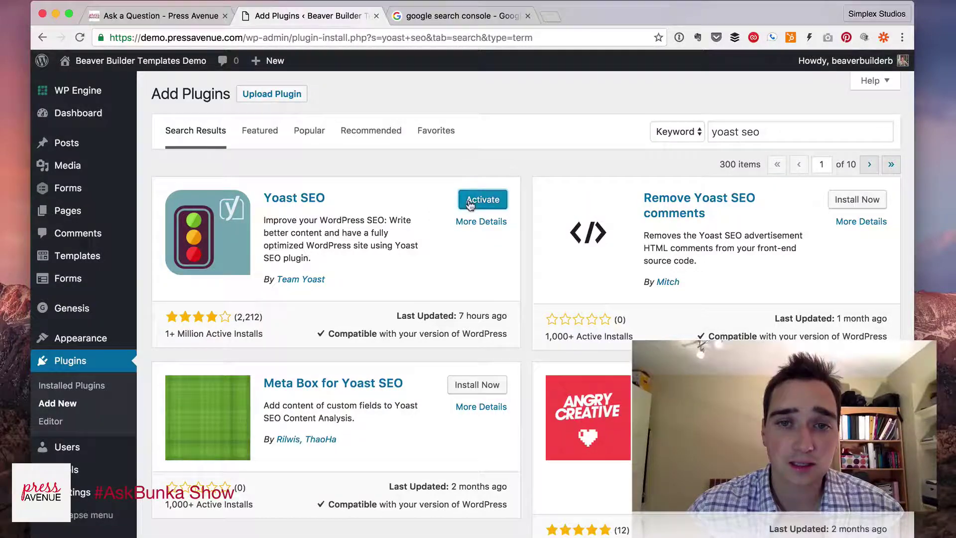
left_click(485, 201)
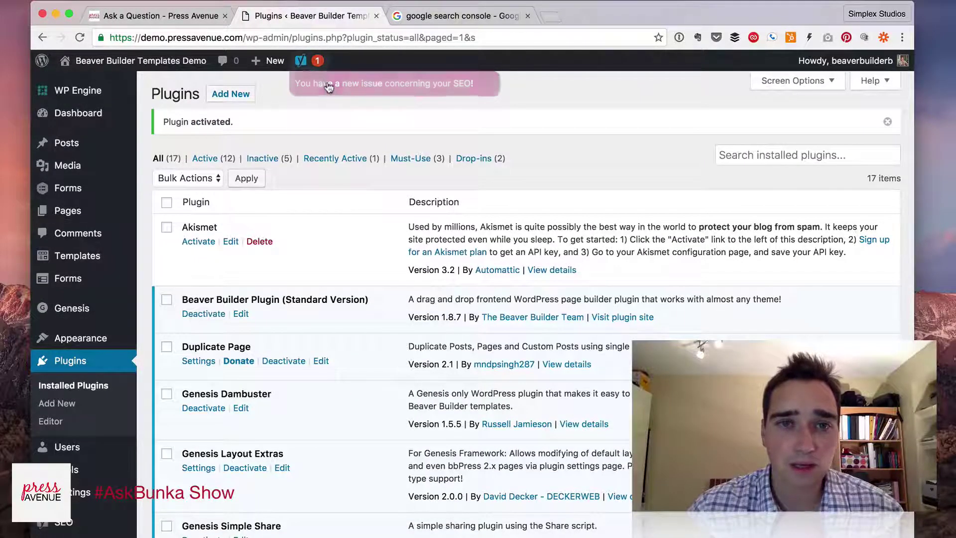
- Open SEO from the sidebar and highlight the Dashboard's Google Search Console notification
mouse_move(301, 63)
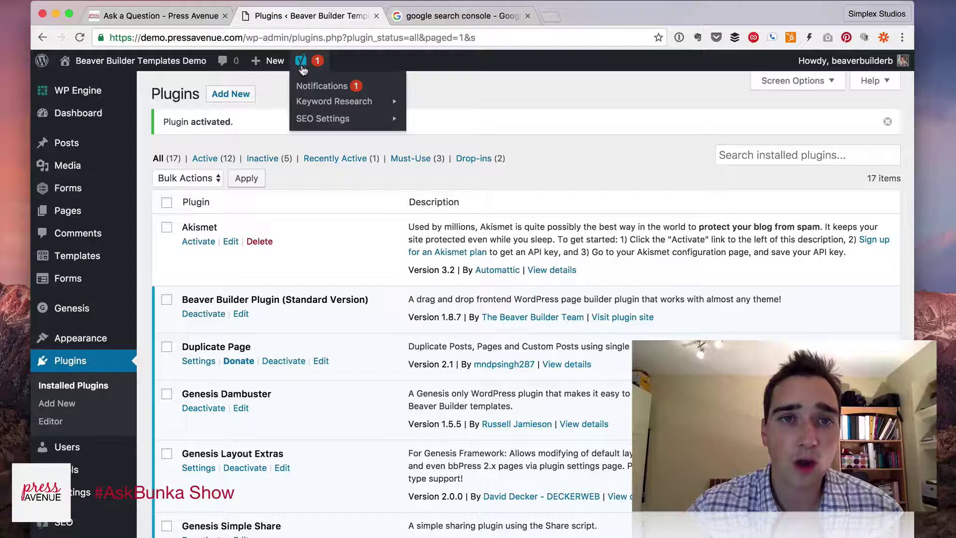
scroll(152, 330, "down", 5)
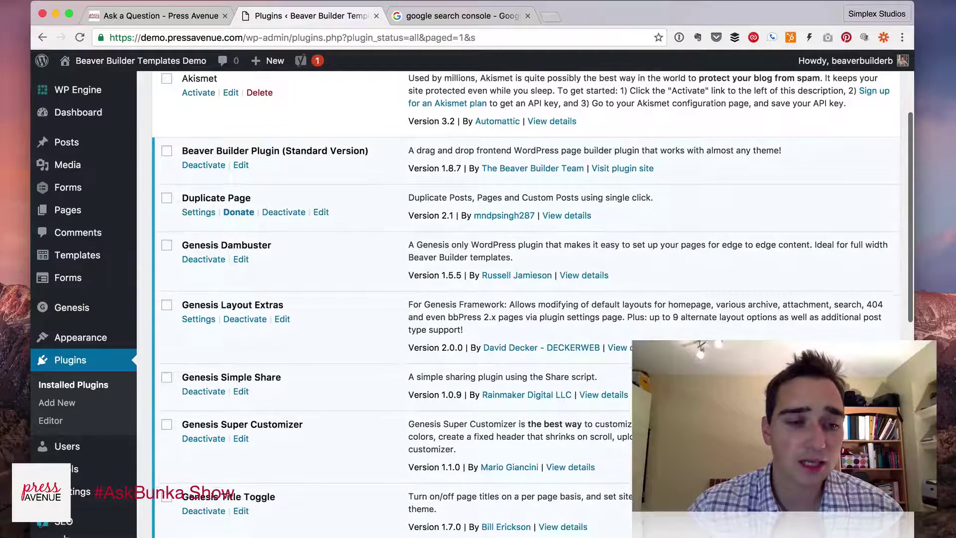
left_click(75, 527)
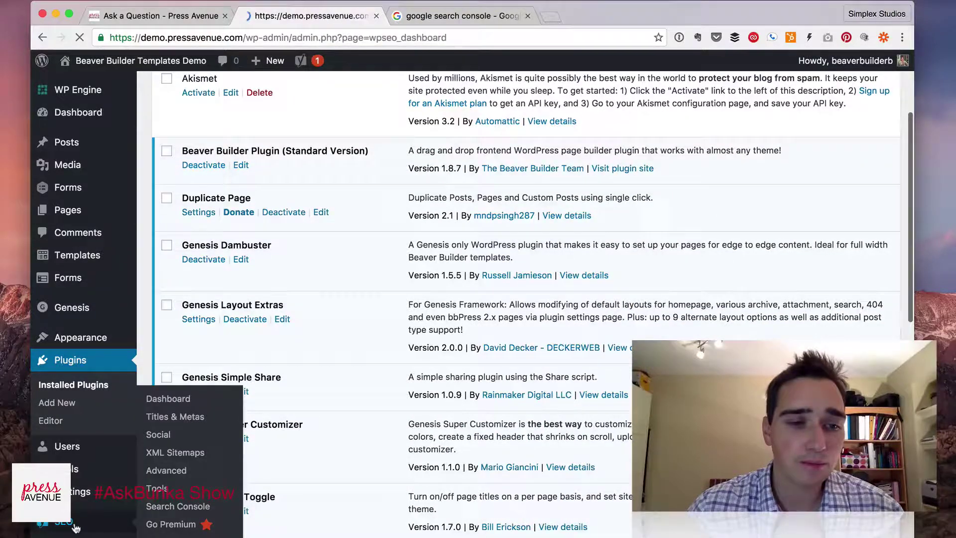
scroll(333, 393, "down", 2)
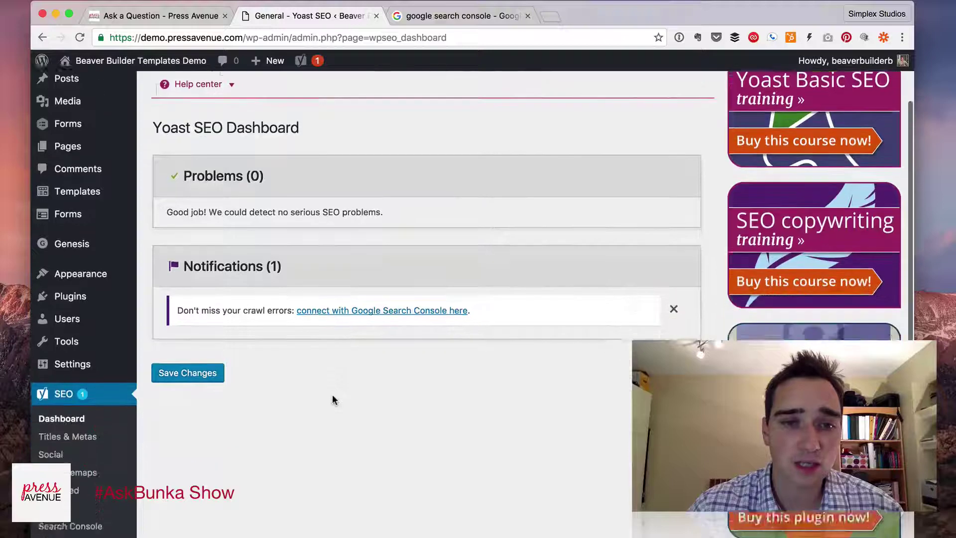
scroll(332, 394, "up", 3)
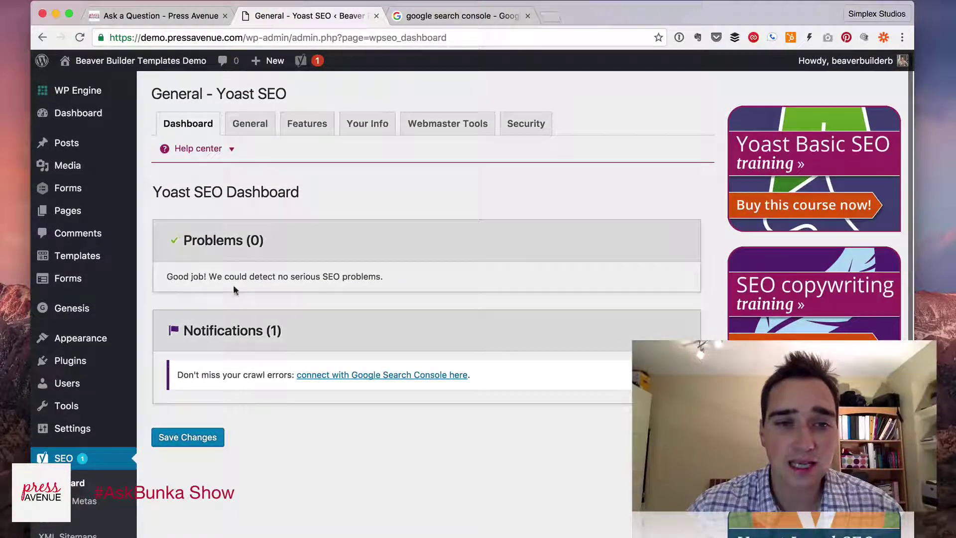
left_click_drag(200, 373, 480, 373)
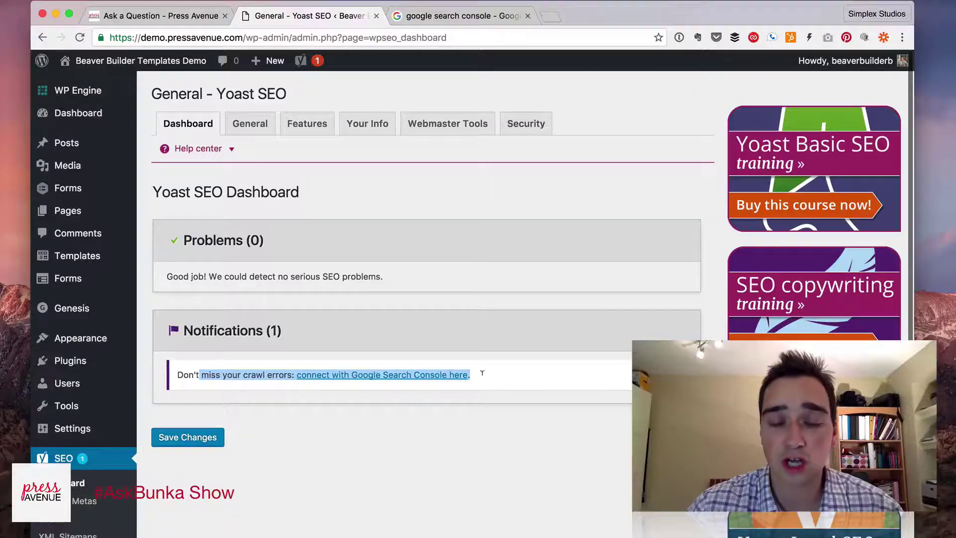
left_click(498, 374)
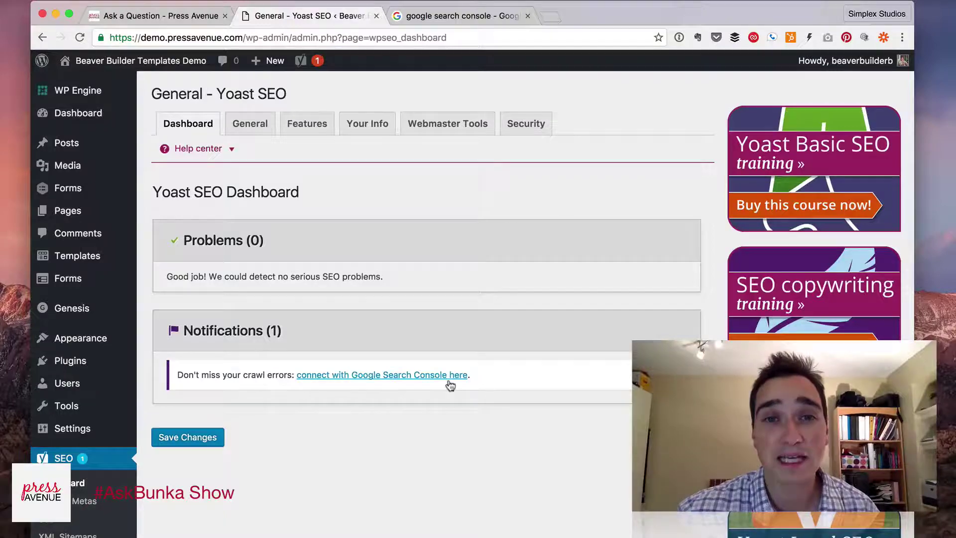
- From the 'google search console' search results, open the Search Console webmasters home page
left_click(466, 16)
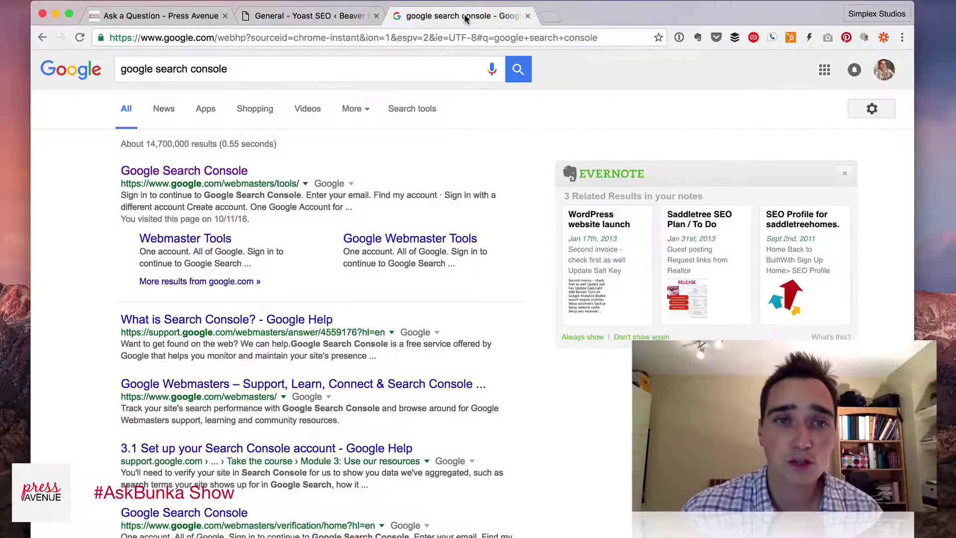
left_click_drag(123, 66, 252, 65)
left_click(253, 65)
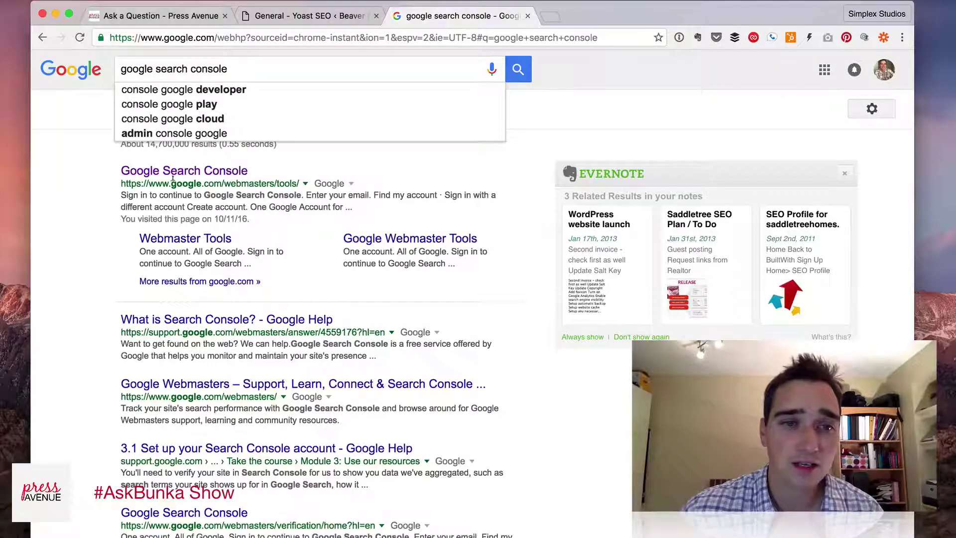
left_click_drag(169, 181, 294, 181)
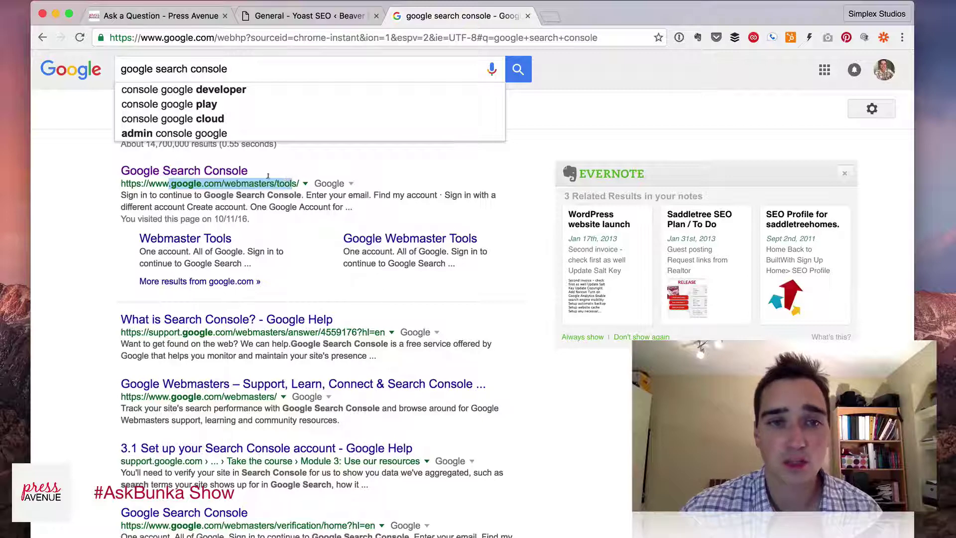
left_click(229, 172)
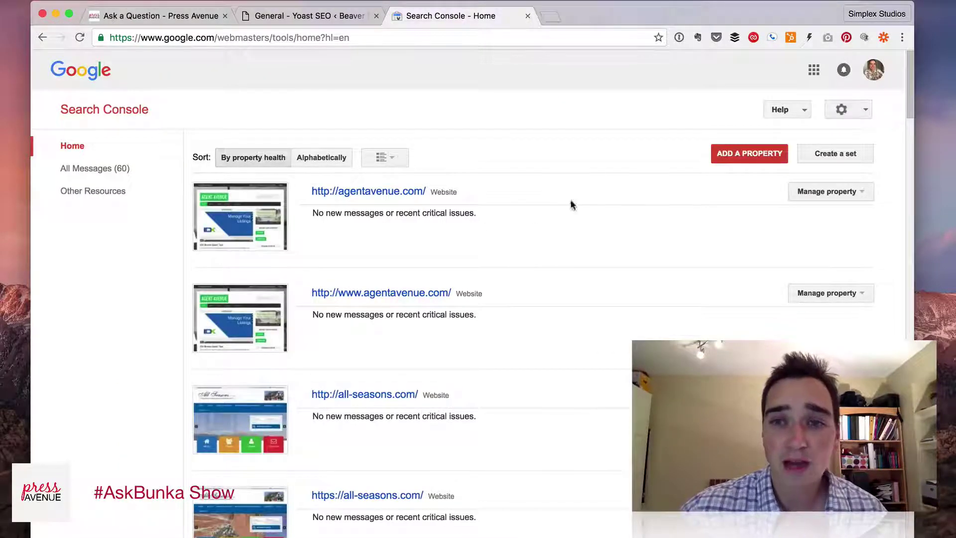
- Open the Add a Property form and copy the demo site's address from the WordPress tab
left_click(731, 158)
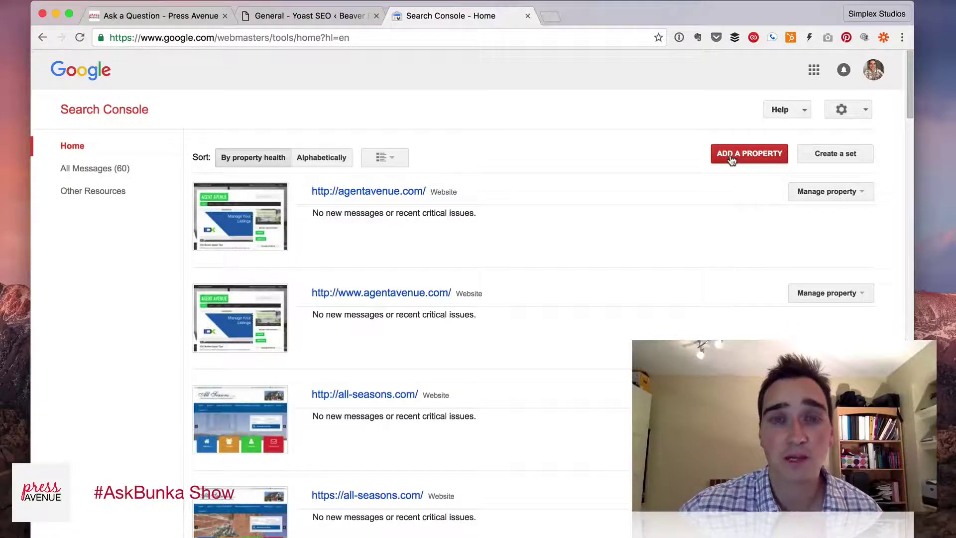
left_click(732, 154)
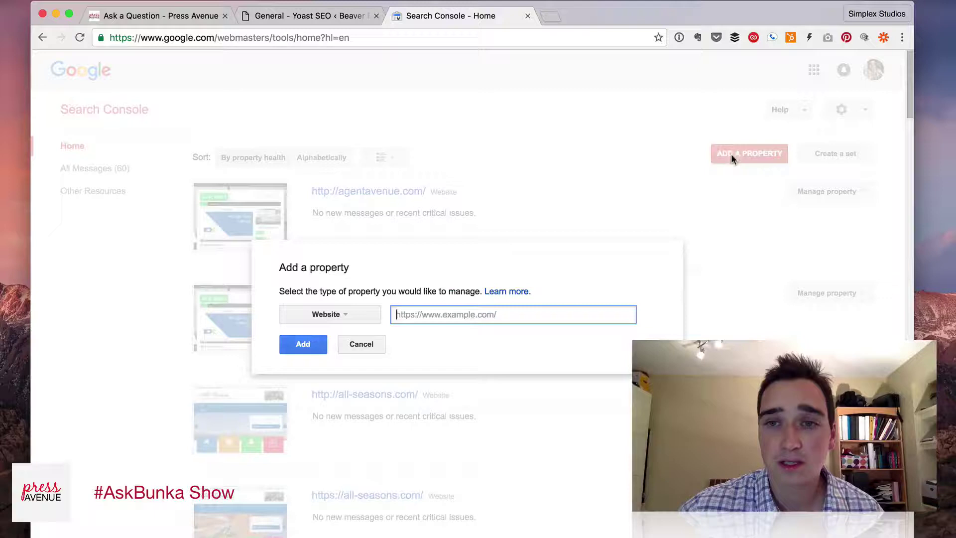
left_click(286, 16)
left_click_drag(244, 37, 105, 36)
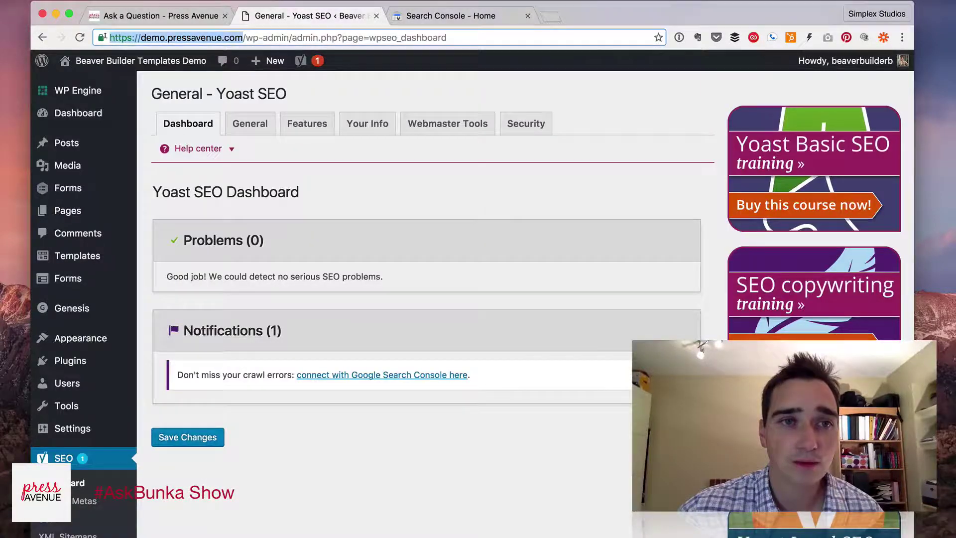
right_click(143, 43)
left_click(155, 55)
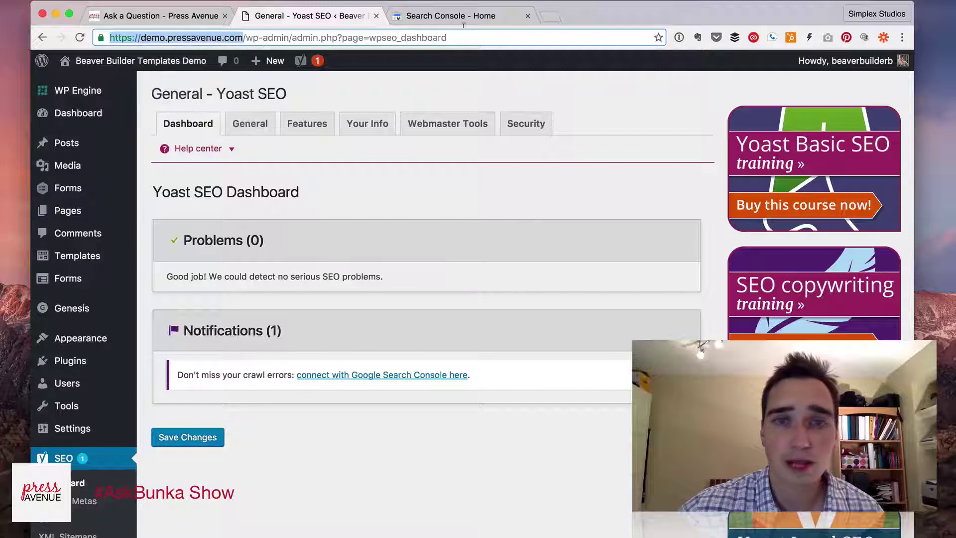
left_click(462, 16)
right_click(438, 315)
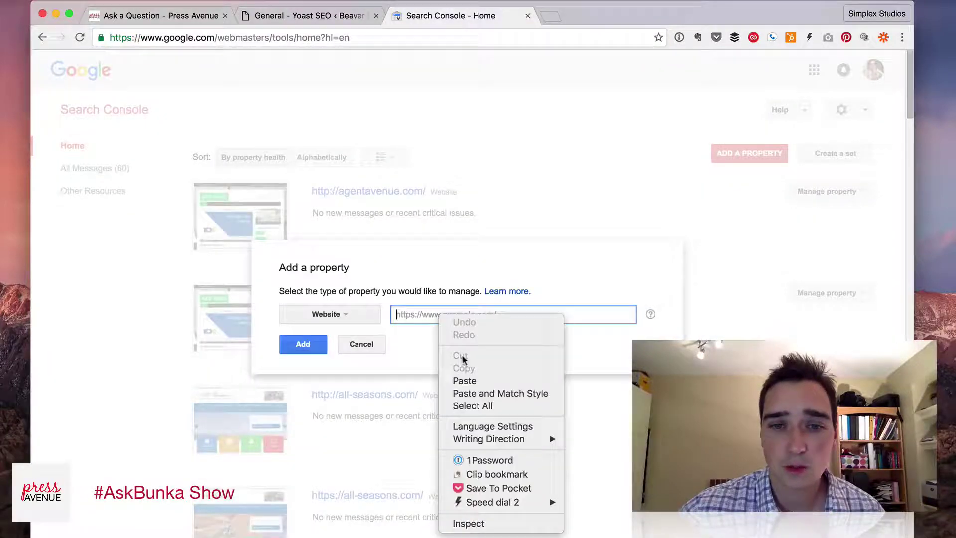
left_click(471, 382)
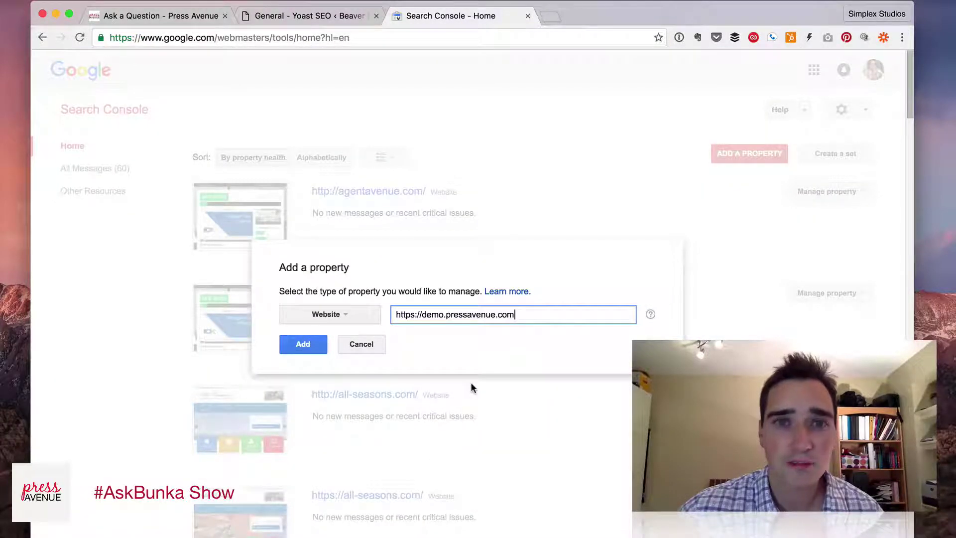
left_click(312, 349)
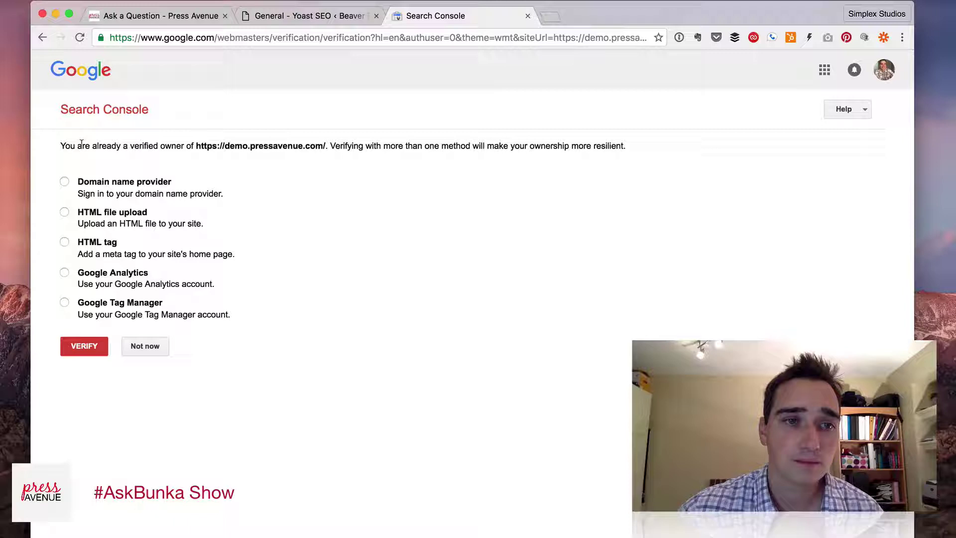
- Choose the HTML tag verification method and copy the site-verification meta tag
left_click_drag(83, 146, 352, 146)
left_click(352, 146)
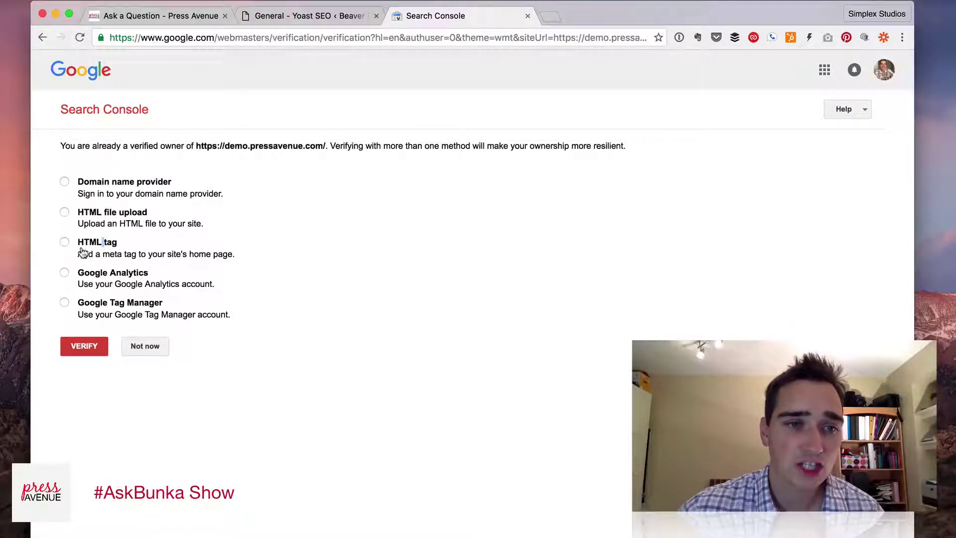
left_click(65, 243)
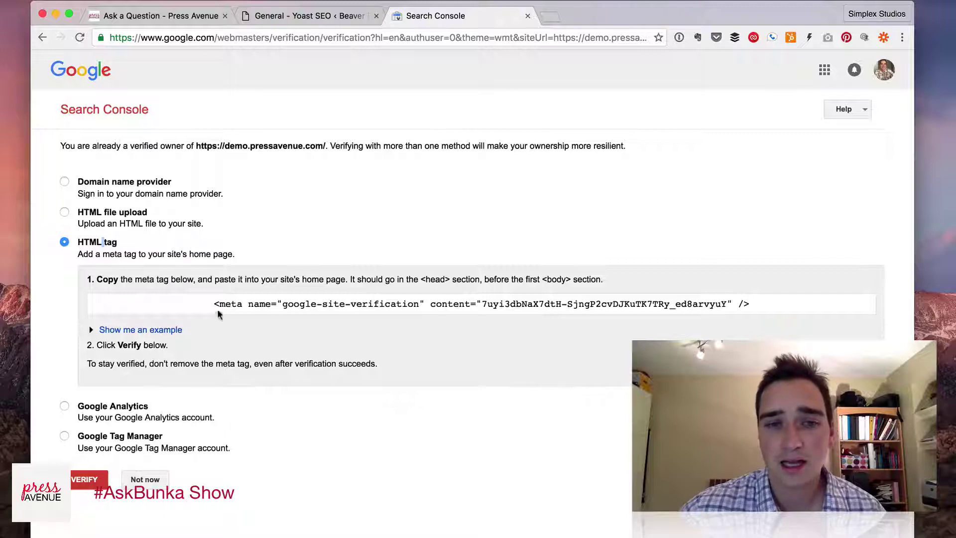
left_click_drag(214, 304, 766, 303)
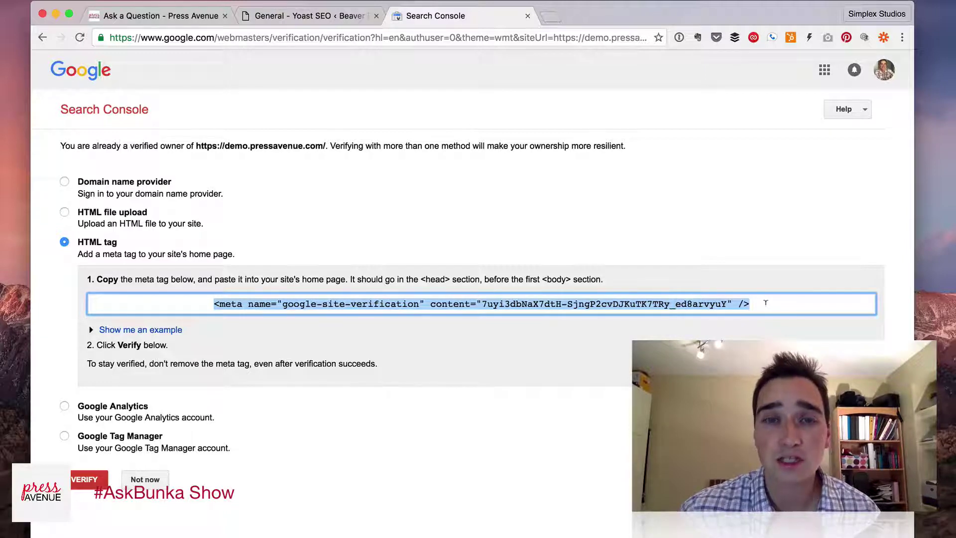
right_click(509, 302)
left_click(602, 329)
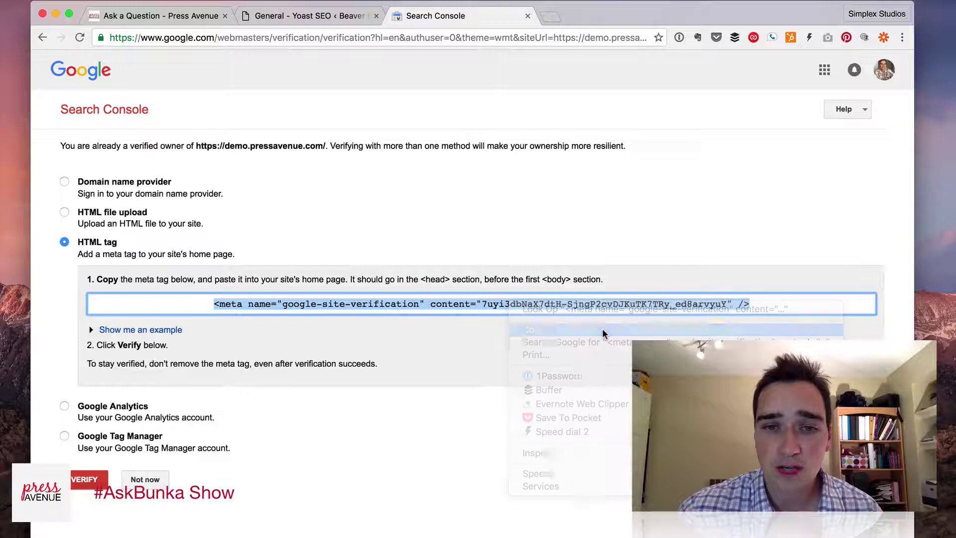
- Paste the meta tag into the address bar and select only its verification code
left_click(483, 304)
key("shift+super+Right")
left_click_drag(482, 304, 729, 303)
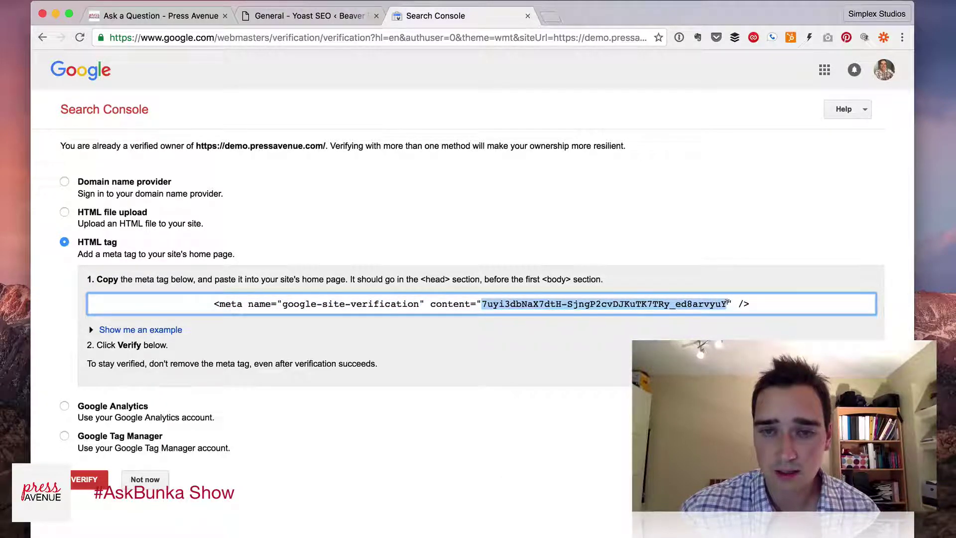
triple_click(727, 302)
right_click(393, 305)
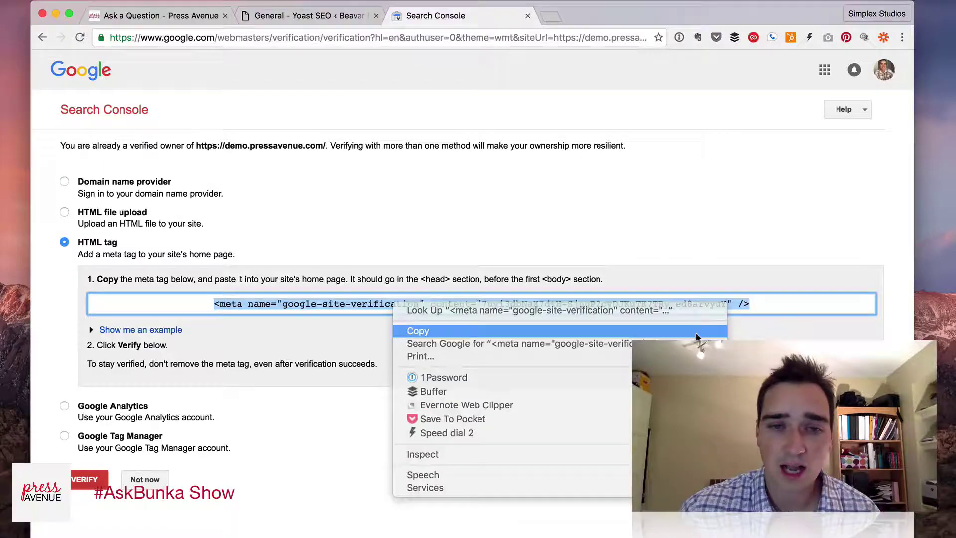
left_click(697, 333)
left_click(425, 38)
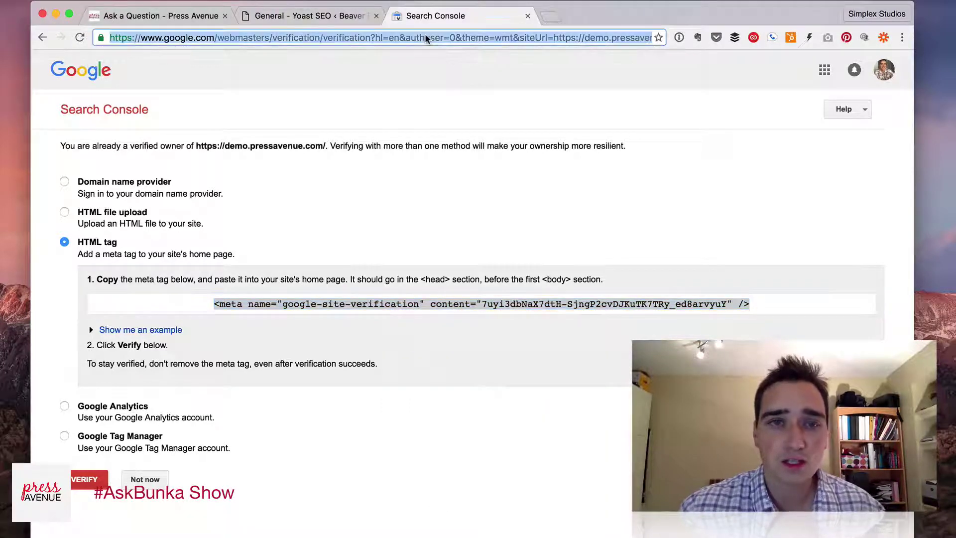
key("super+v")
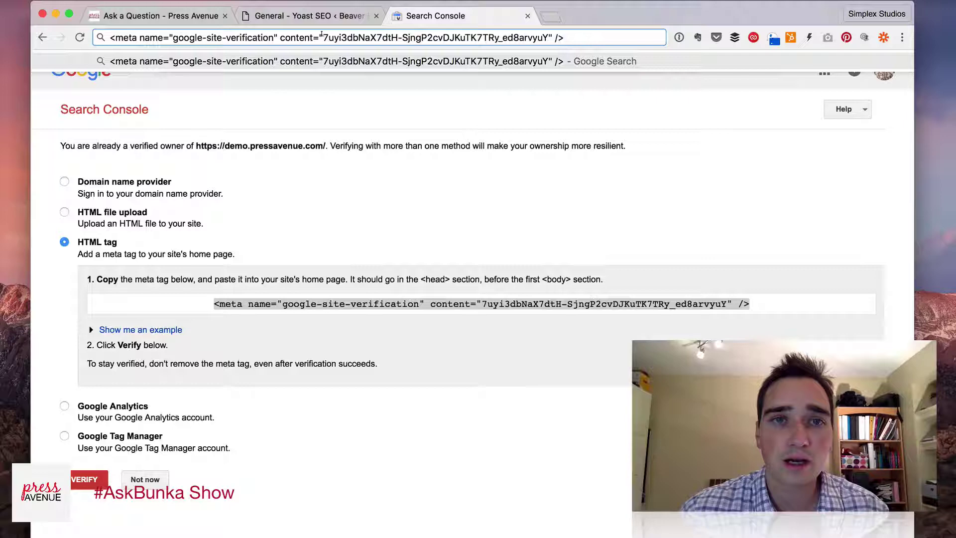
left_click_drag(322, 35, 547, 36)
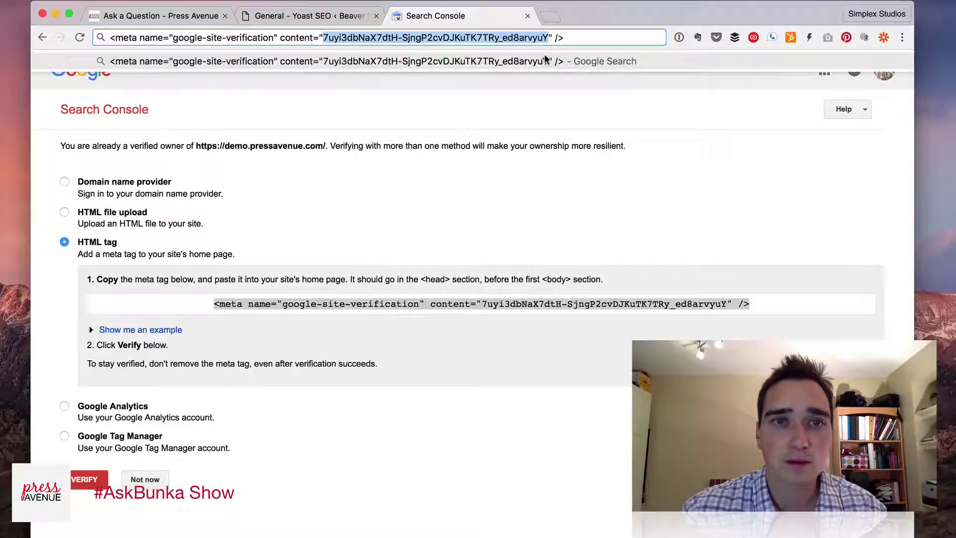
left_click(333, 14)
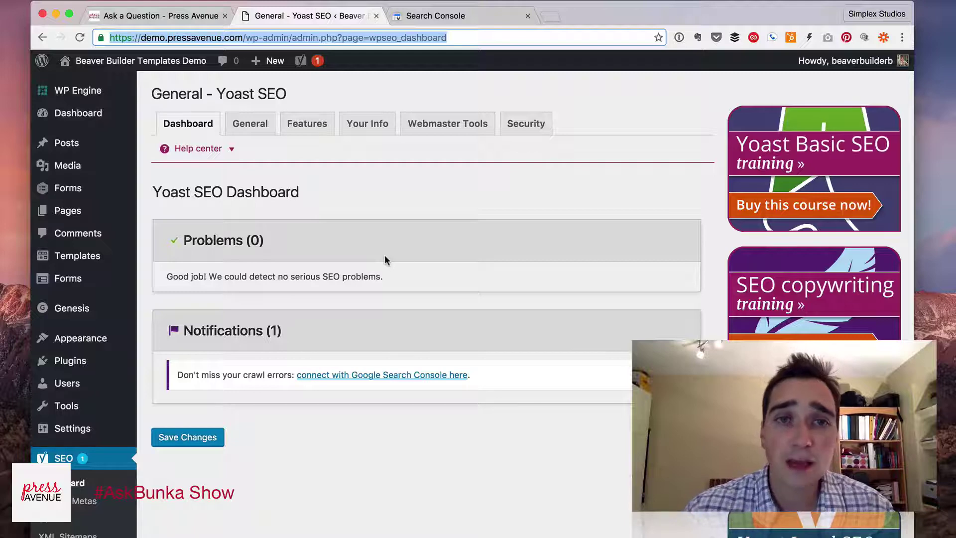
- Paste the verification code into Yoast's Webmaster Tools Google Search Console field and save changes
scroll(385, 257, "down", 1)
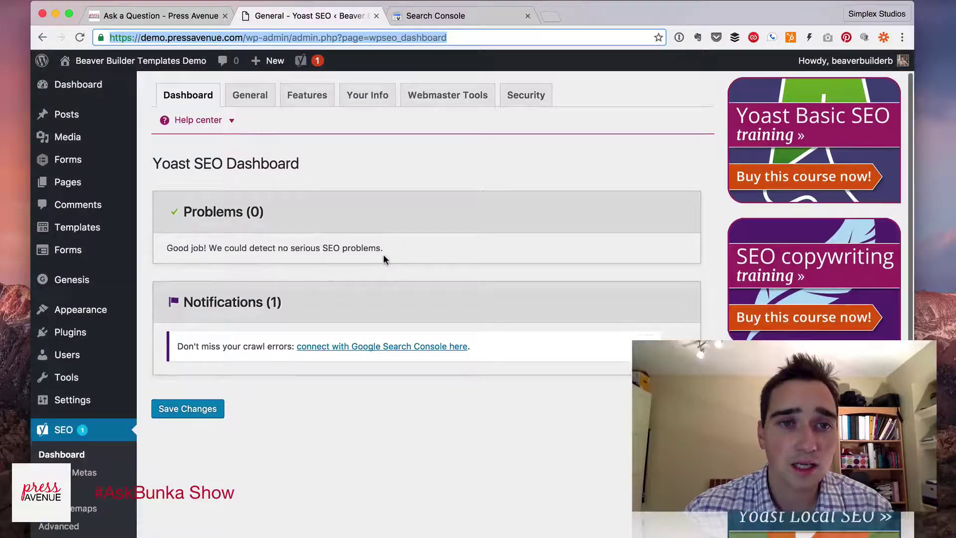
scroll(383, 259, "down", 5)
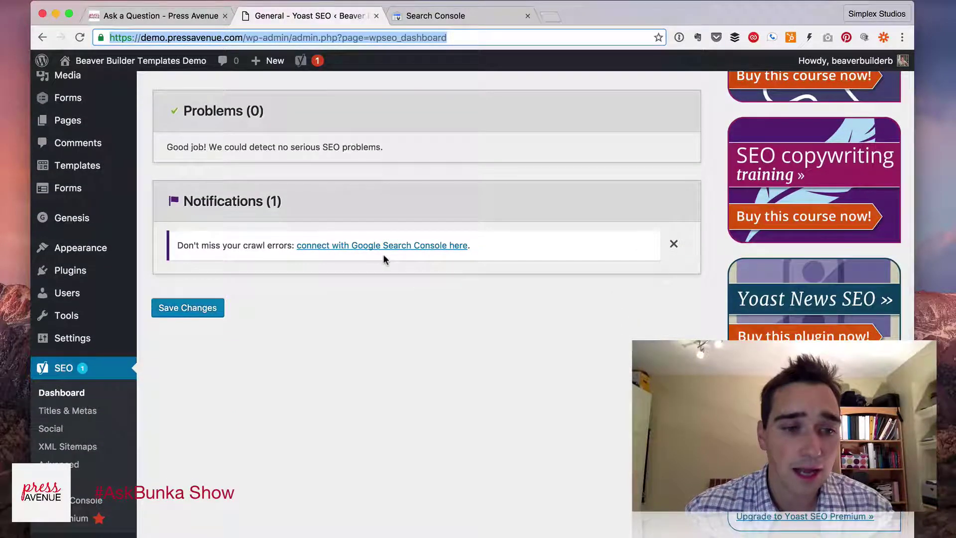
scroll(384, 259, "up", 5)
scroll(384, 259, "down", 2)
scroll(383, 259, "up", 2)
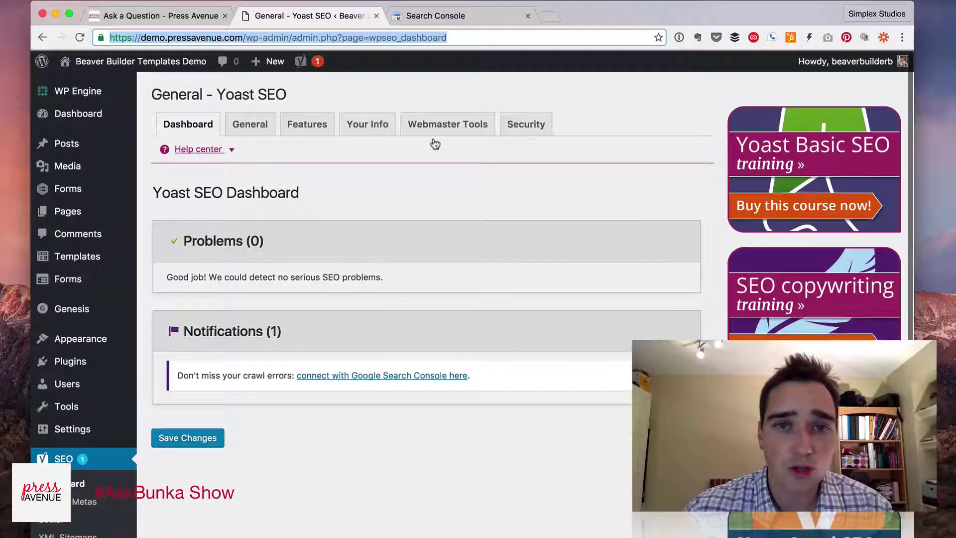
left_click(437, 134)
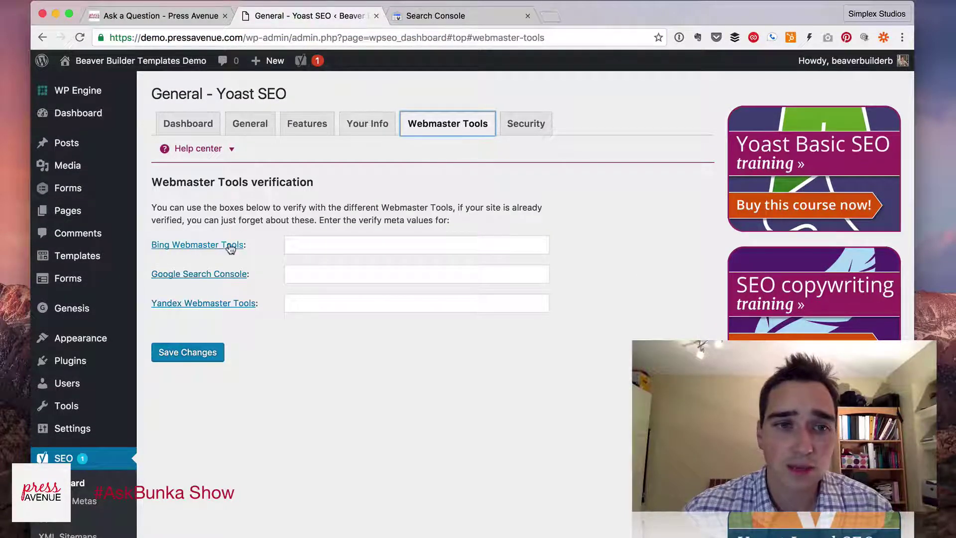
right_click(332, 270)
left_click(357, 332)
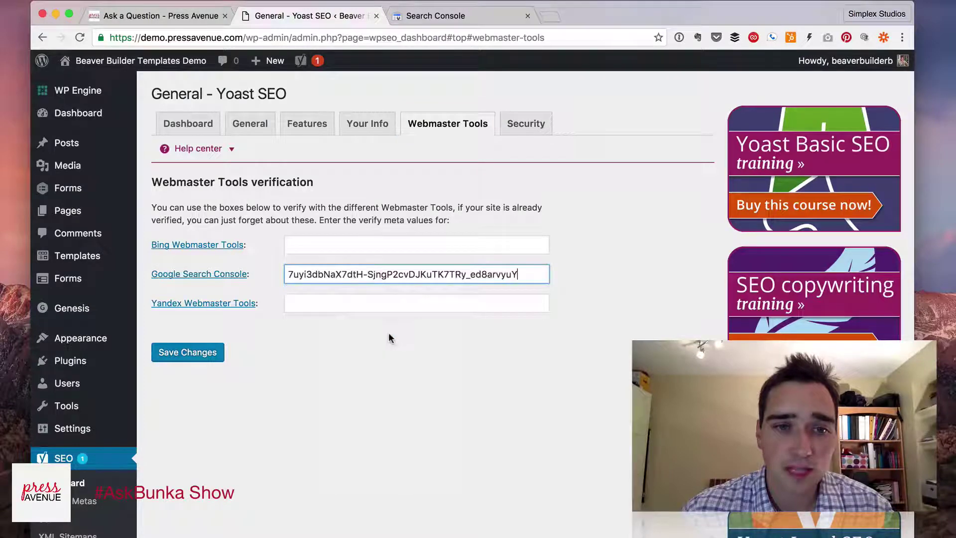
left_click(200, 354)
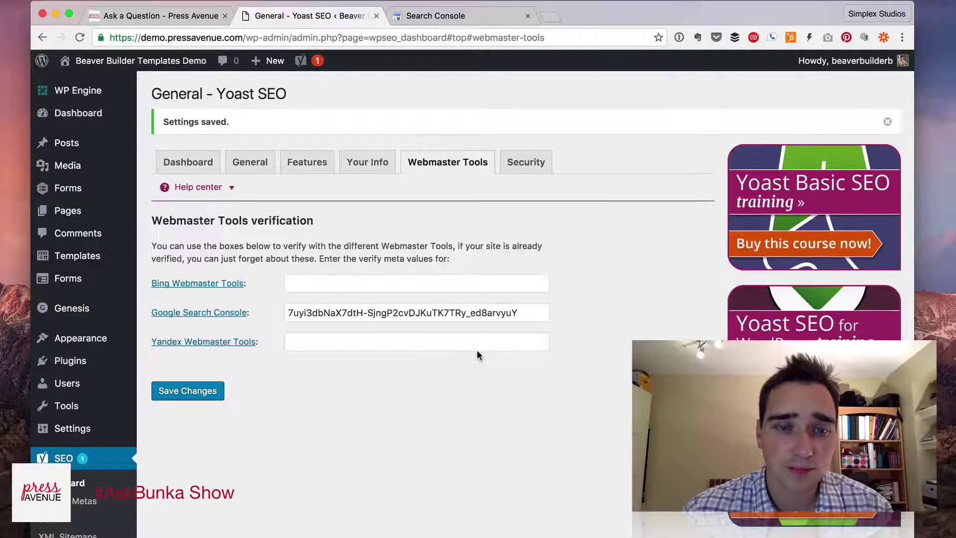
- Expand the meta tag placement example and run verification for demo.pressavenue.com, which fails
left_click(429, 16)
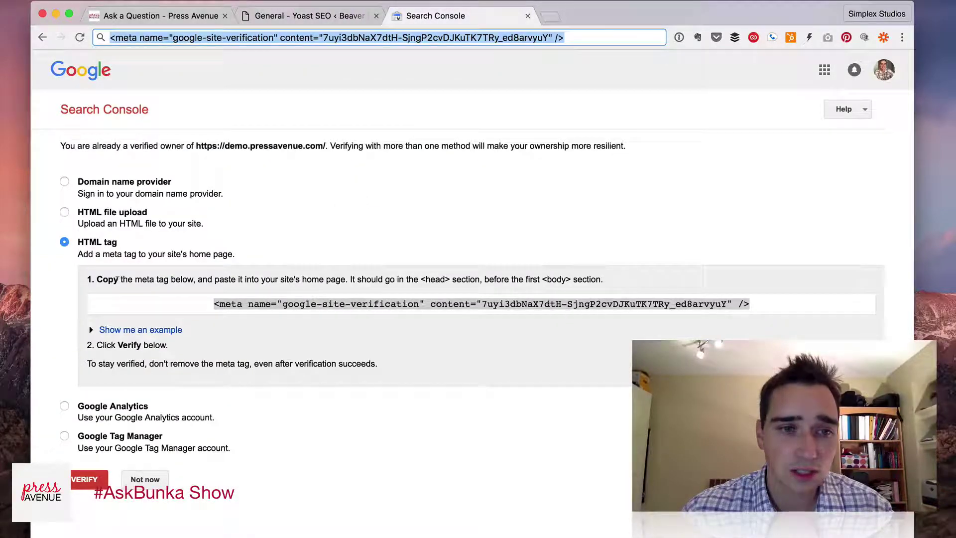
left_click_drag(97, 279, 271, 276)
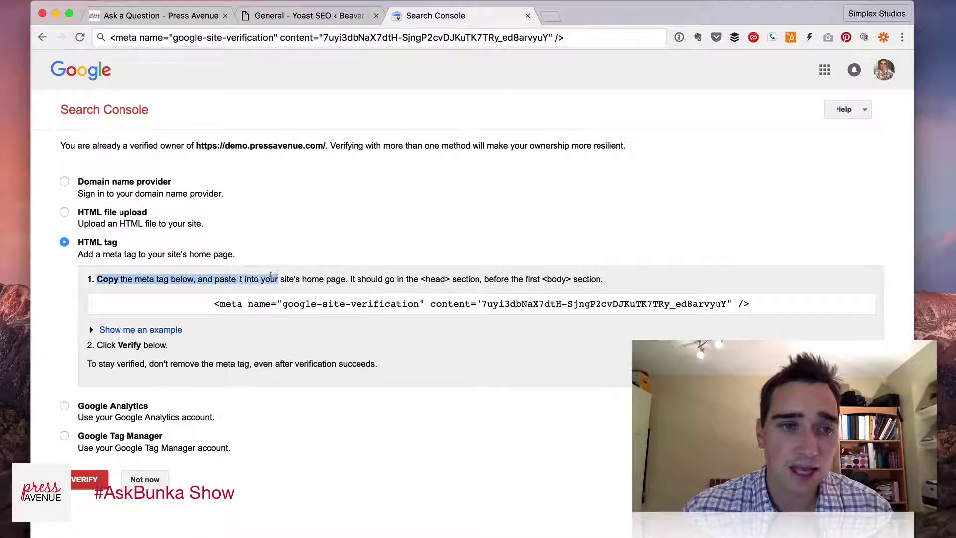
left_click(150, 330)
left_click_drag(100, 345, 159, 422)
left_click(159, 422)
scroll(160, 428, "down", 3)
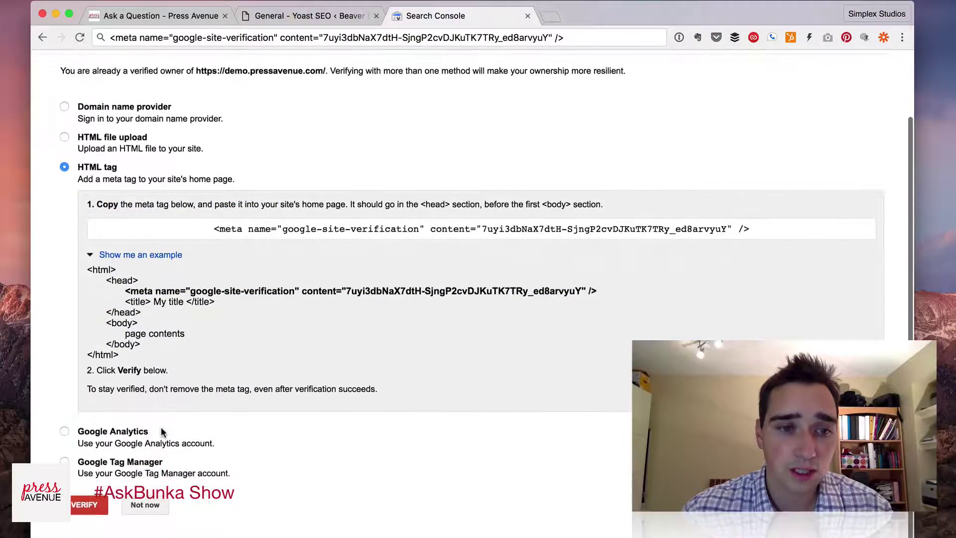
left_click(92, 505)
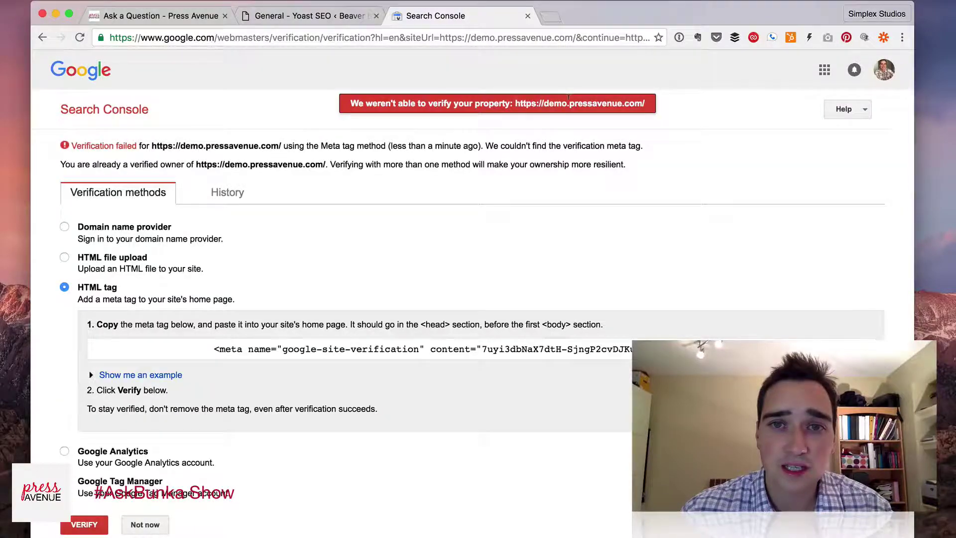
- Re-save the Yoast verification settings, then purge all WP Engine caches and confirm with OK
left_click(327, 17)
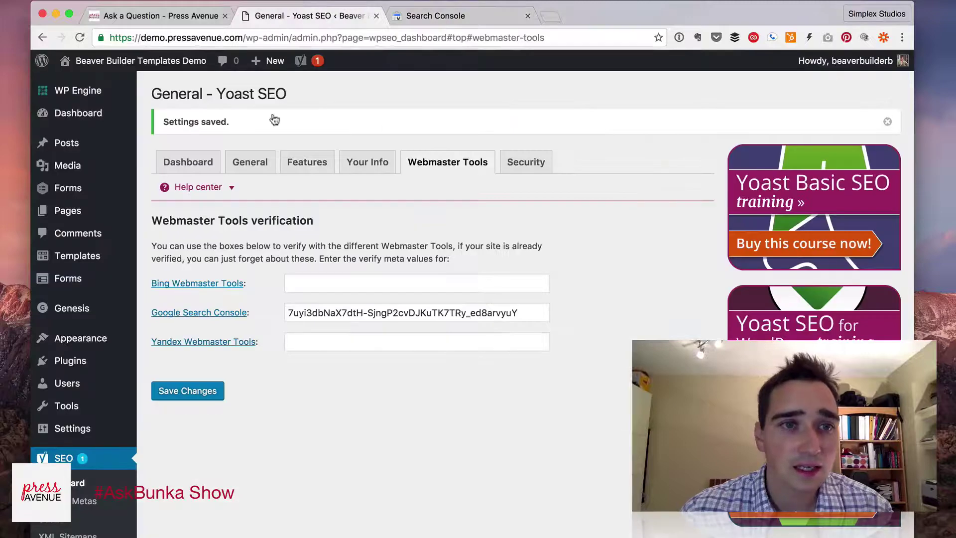
left_click(195, 391)
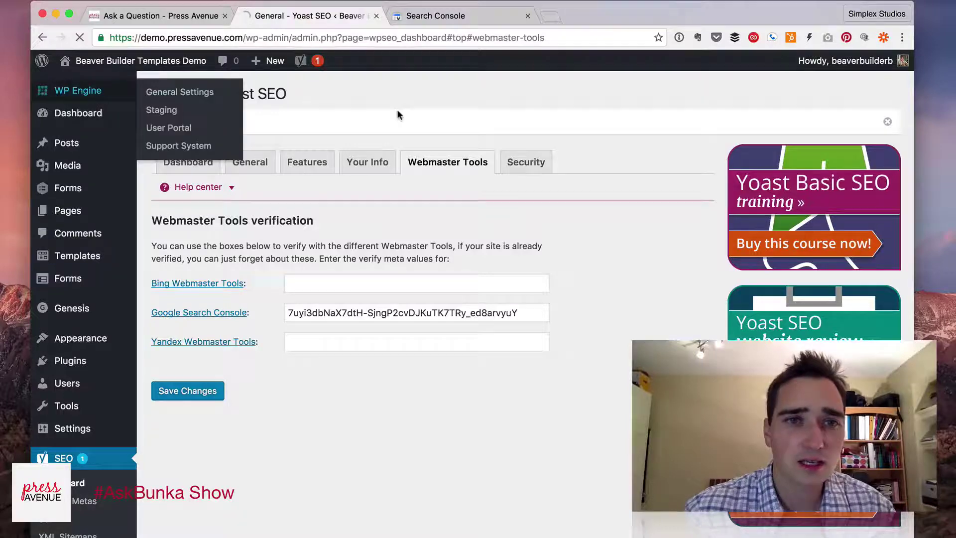
left_click(95, 94)
left_click(372, 470)
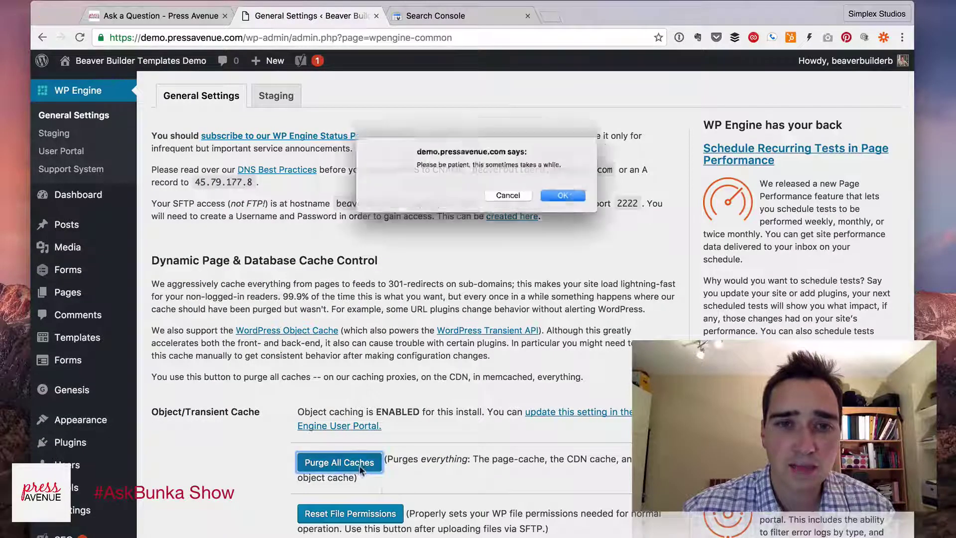
left_click(574, 199)
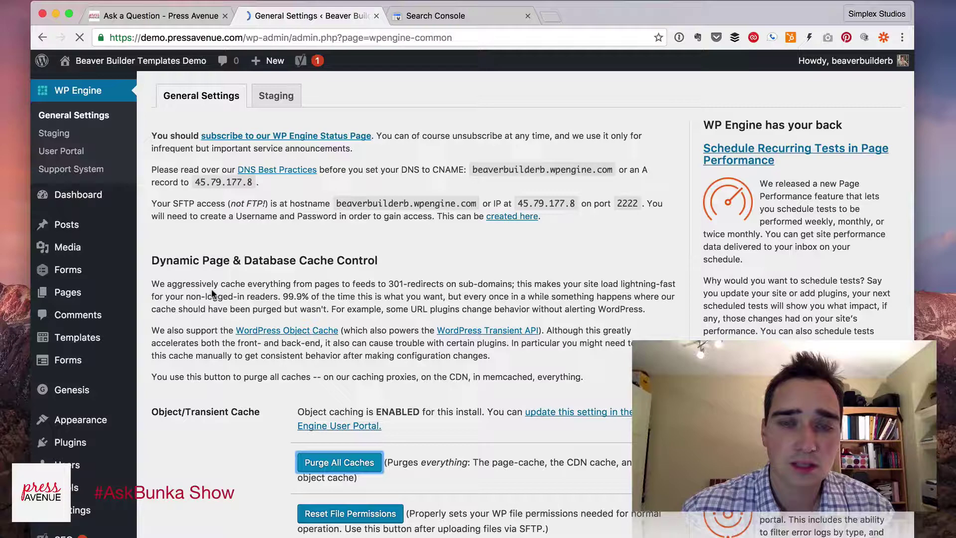
- Verify ownership of demo.pressavenue.com in Search Console and continue to its dashboard
left_click(471, 16)
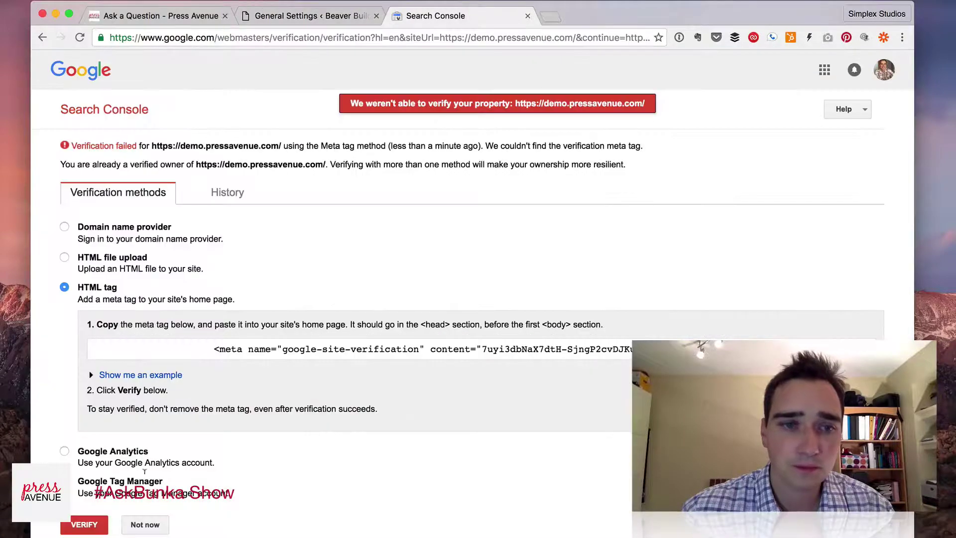
left_click(100, 525)
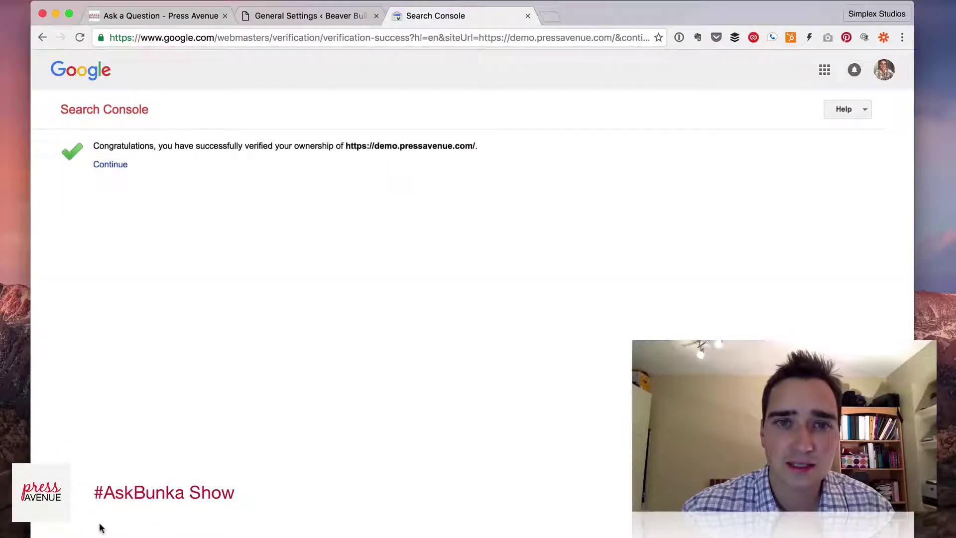
left_click(110, 164)
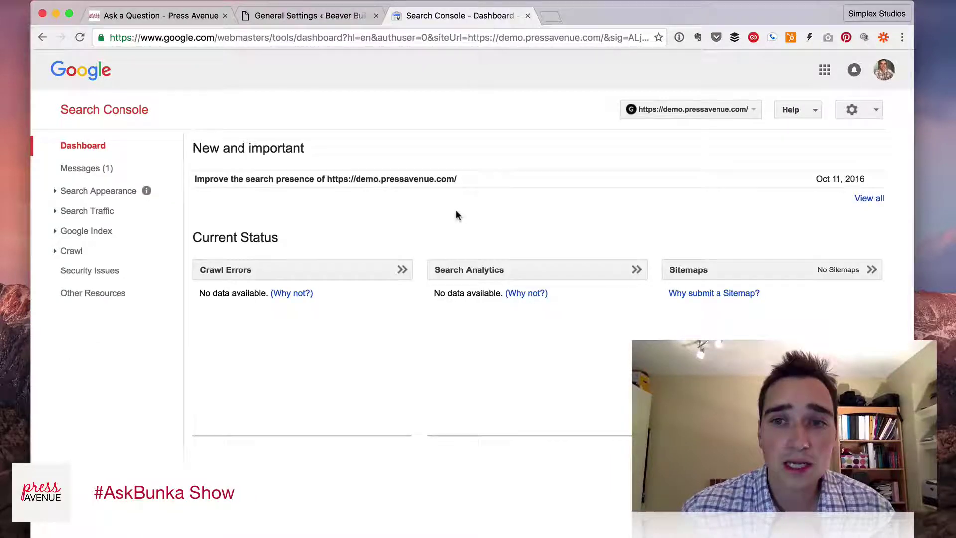
- Open the Sitemaps page's Add/Test Sitemap box, ready for the sitemap path
left_click(809, 278)
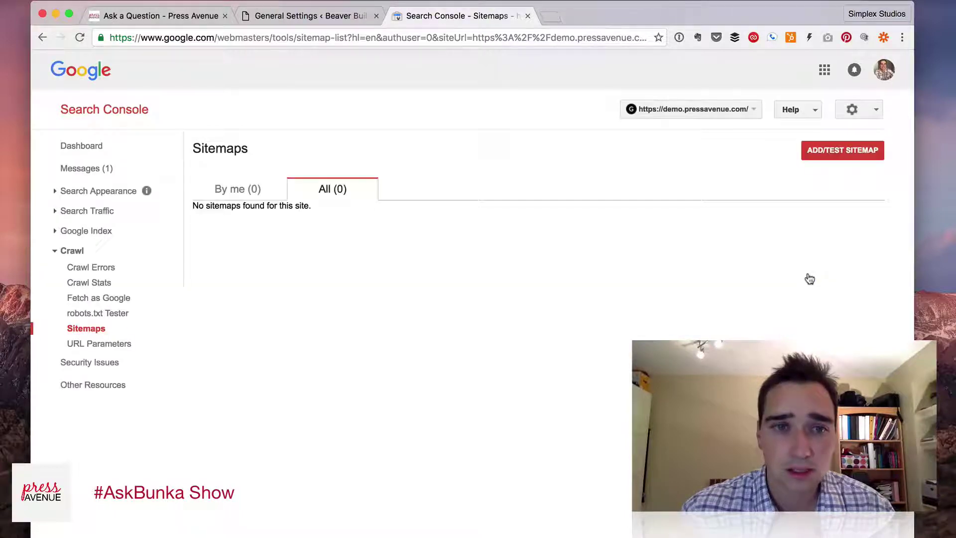
left_click(848, 153)
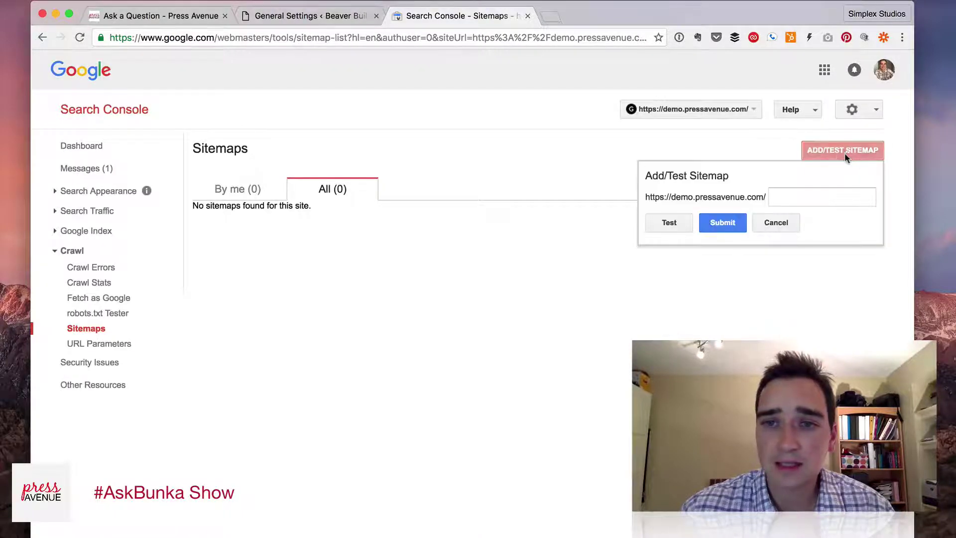
left_click(804, 195)
- Open Yoast SEO's XML Sitemaps settings in WordPress admin
left_click(309, 16)
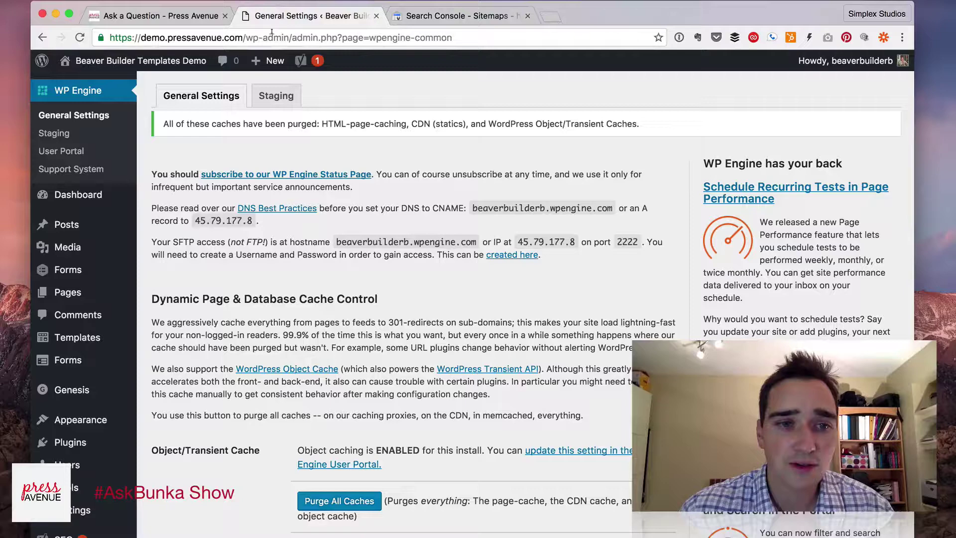
mouse_move(83, 402)
scroll(83, 402, "down", 5)
left_click(159, 510)
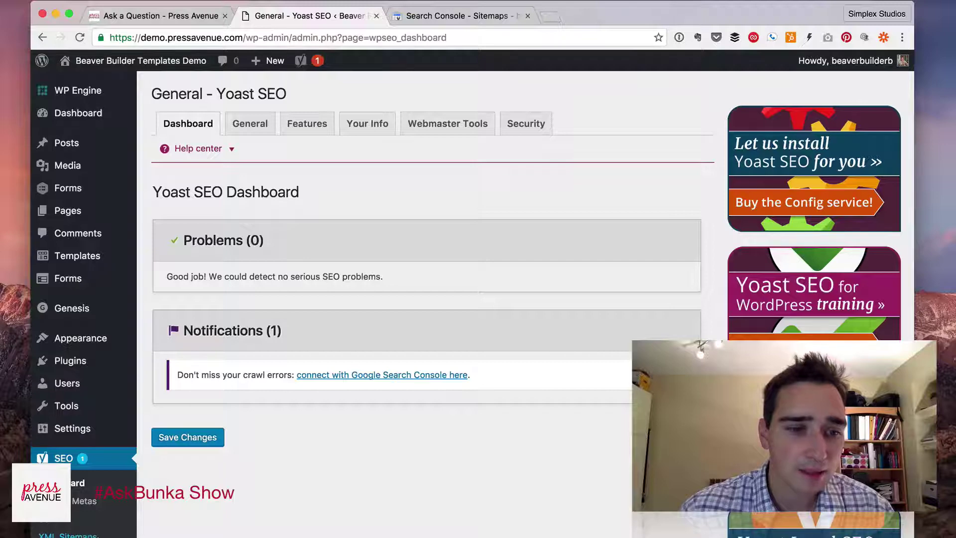
scroll(74, 498, "down", 2)
left_click(69, 481)
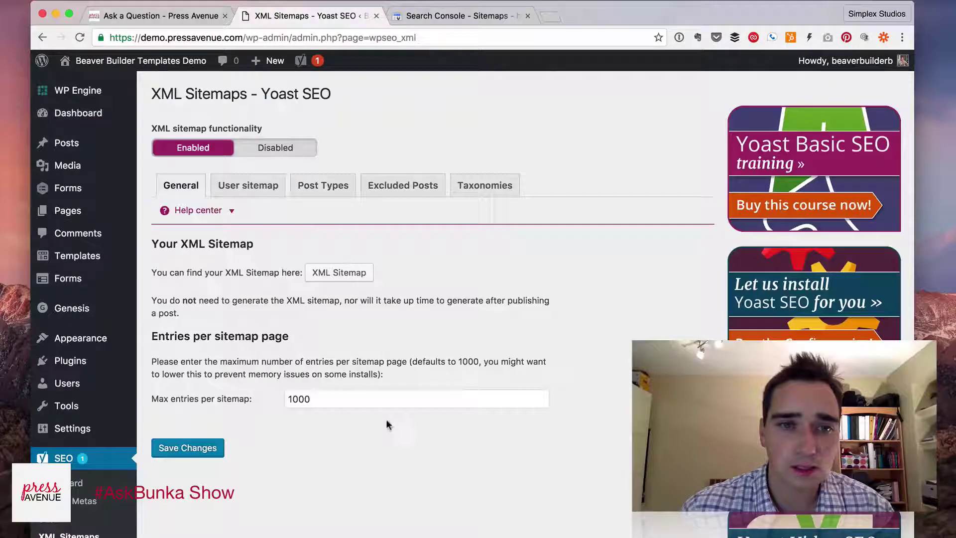
- View sitemap_index.xml listing 4 sitemaps and select its file name in the address bar
left_click(340, 273)
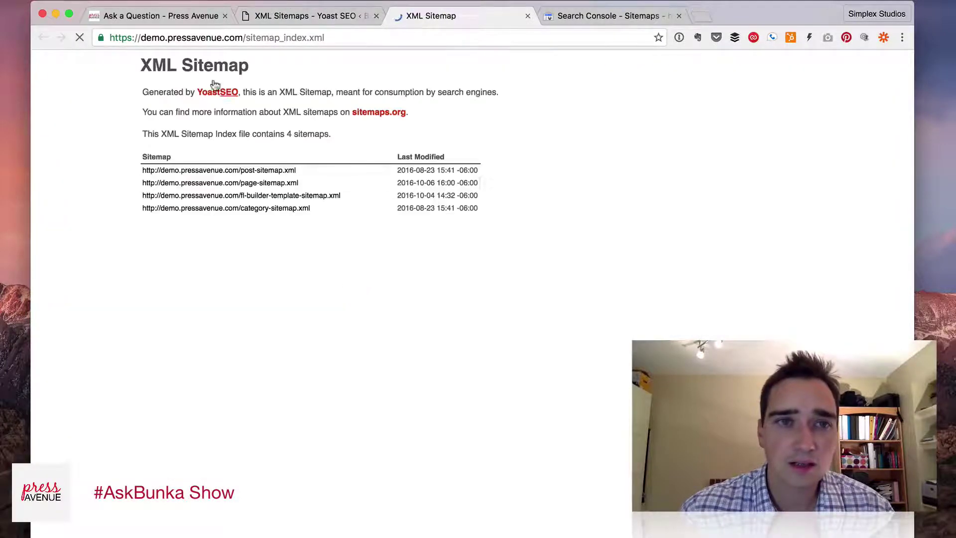
left_click_drag(110, 37, 374, 40)
key("super+c")
left_click(273, 37)
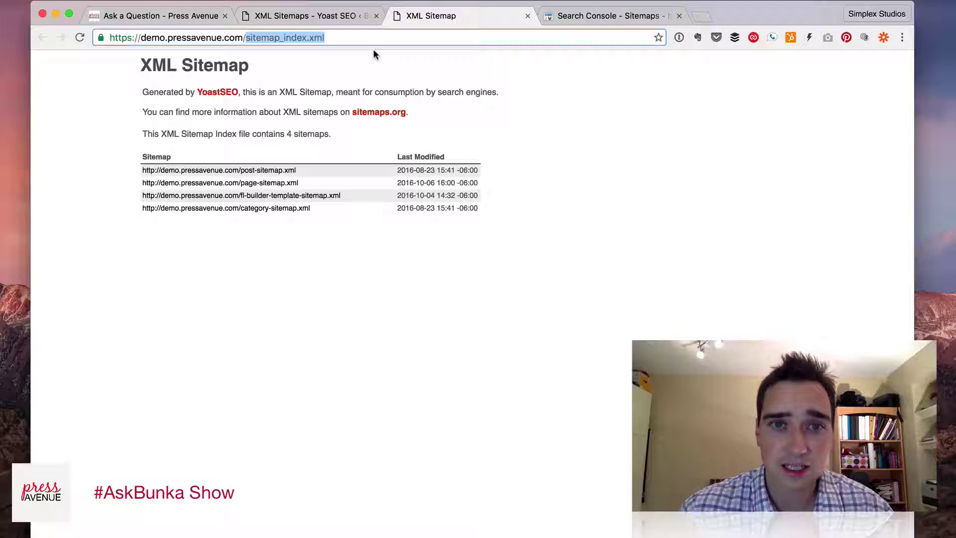
- Paste sitemap_index.xml into Search Console's Add/Test Sitemap field and submit it
left_click(593, 19)
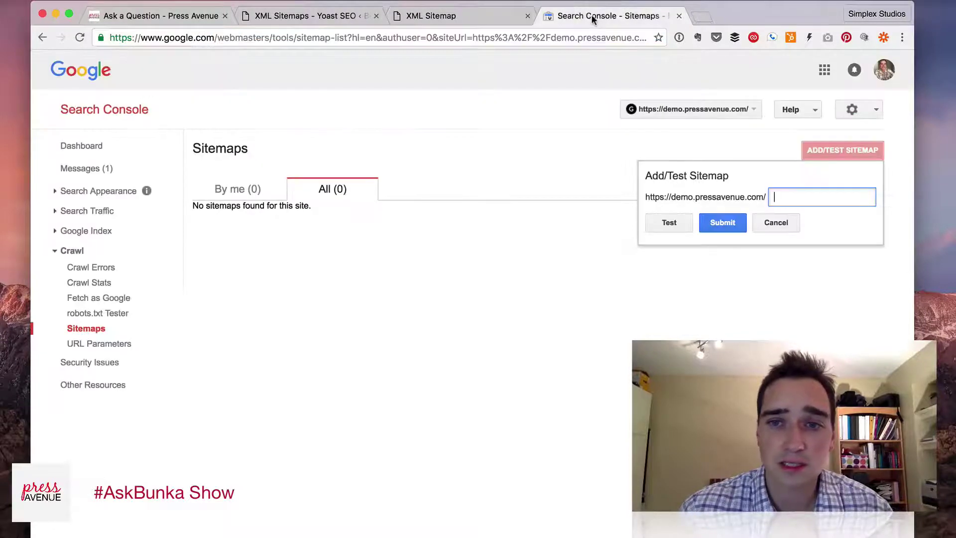
key("super+v")
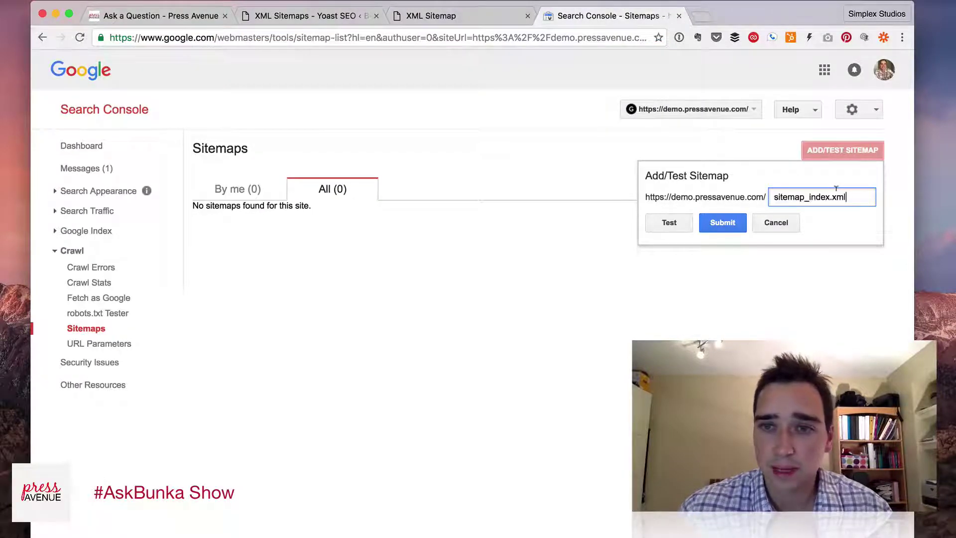
left_click(737, 230)
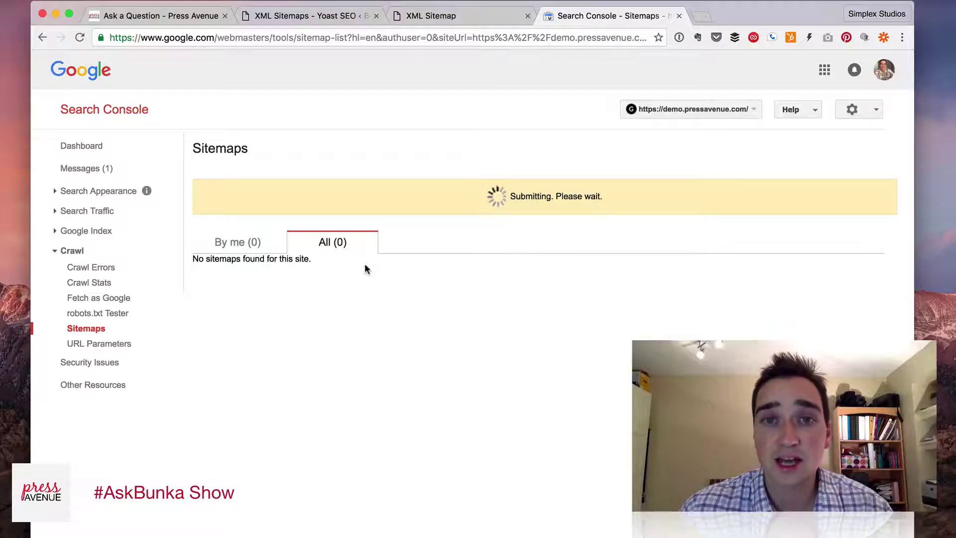